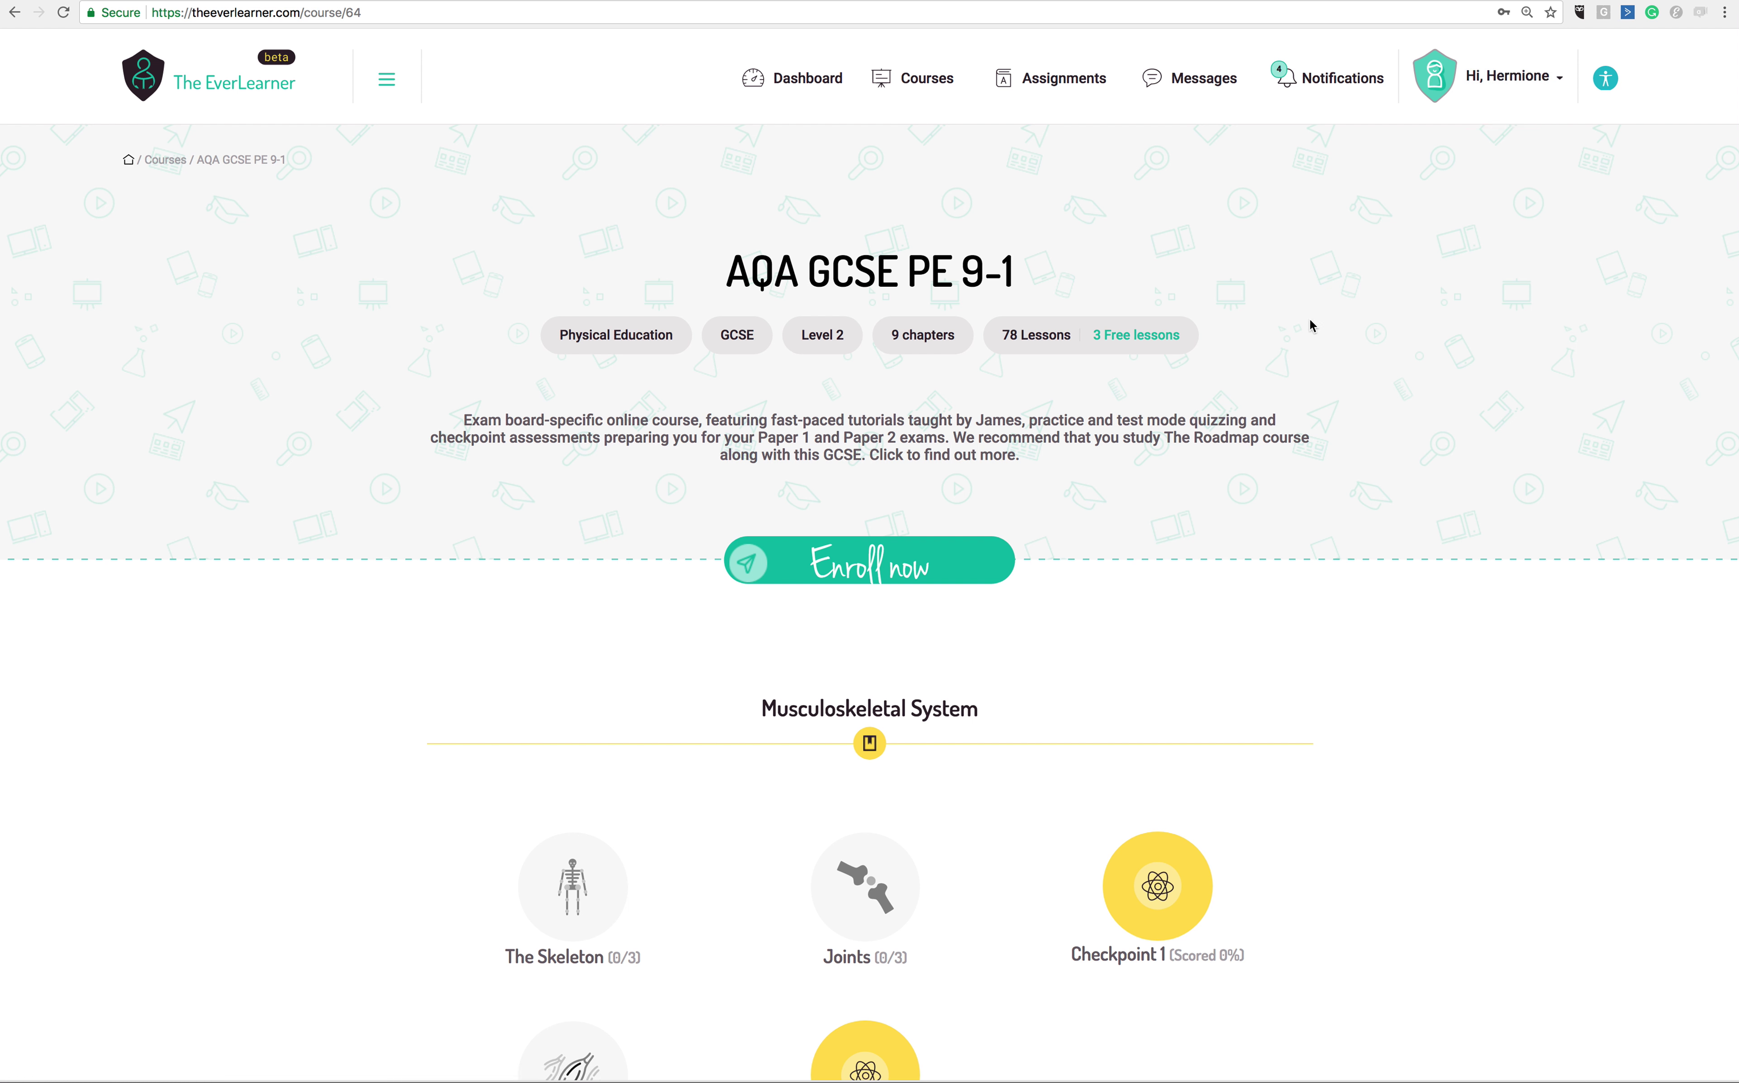
Scroll down and expand The Skeleton chapter to reveal Lesson 1/3's Start learning button.
scroll(1330, 444, "down", 4)
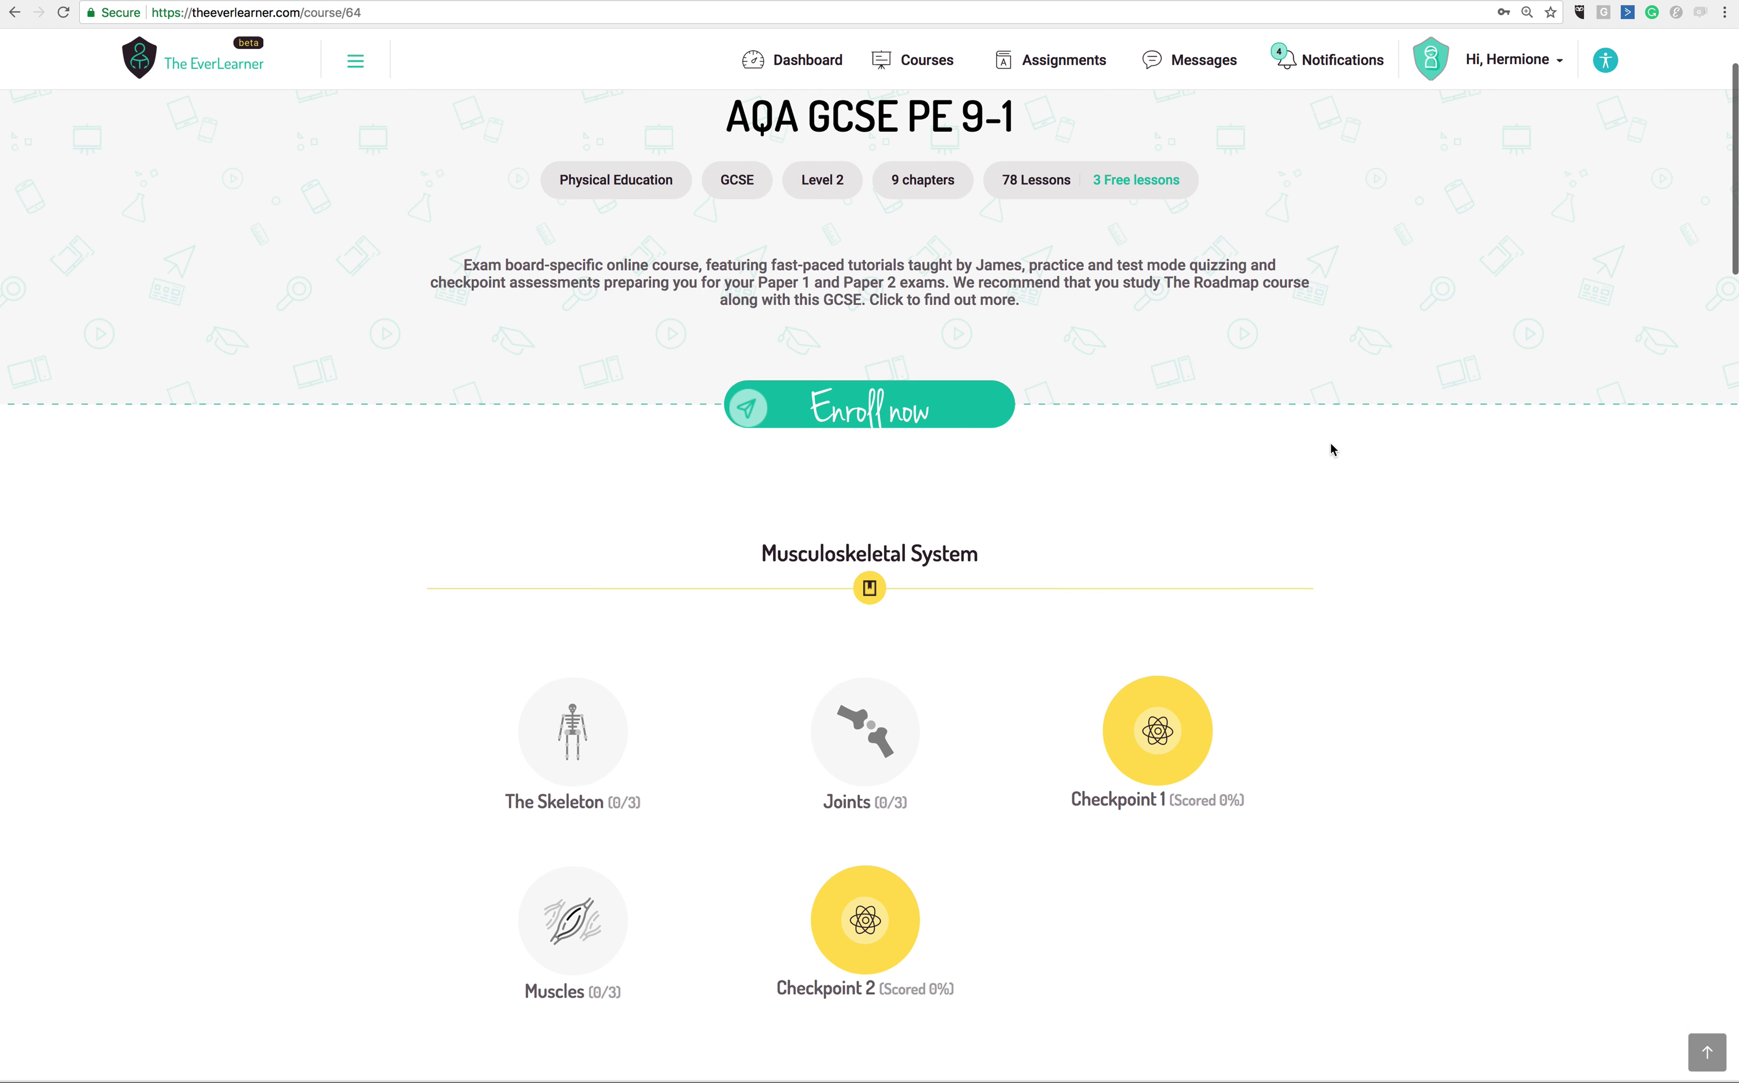
left_click(592, 642)
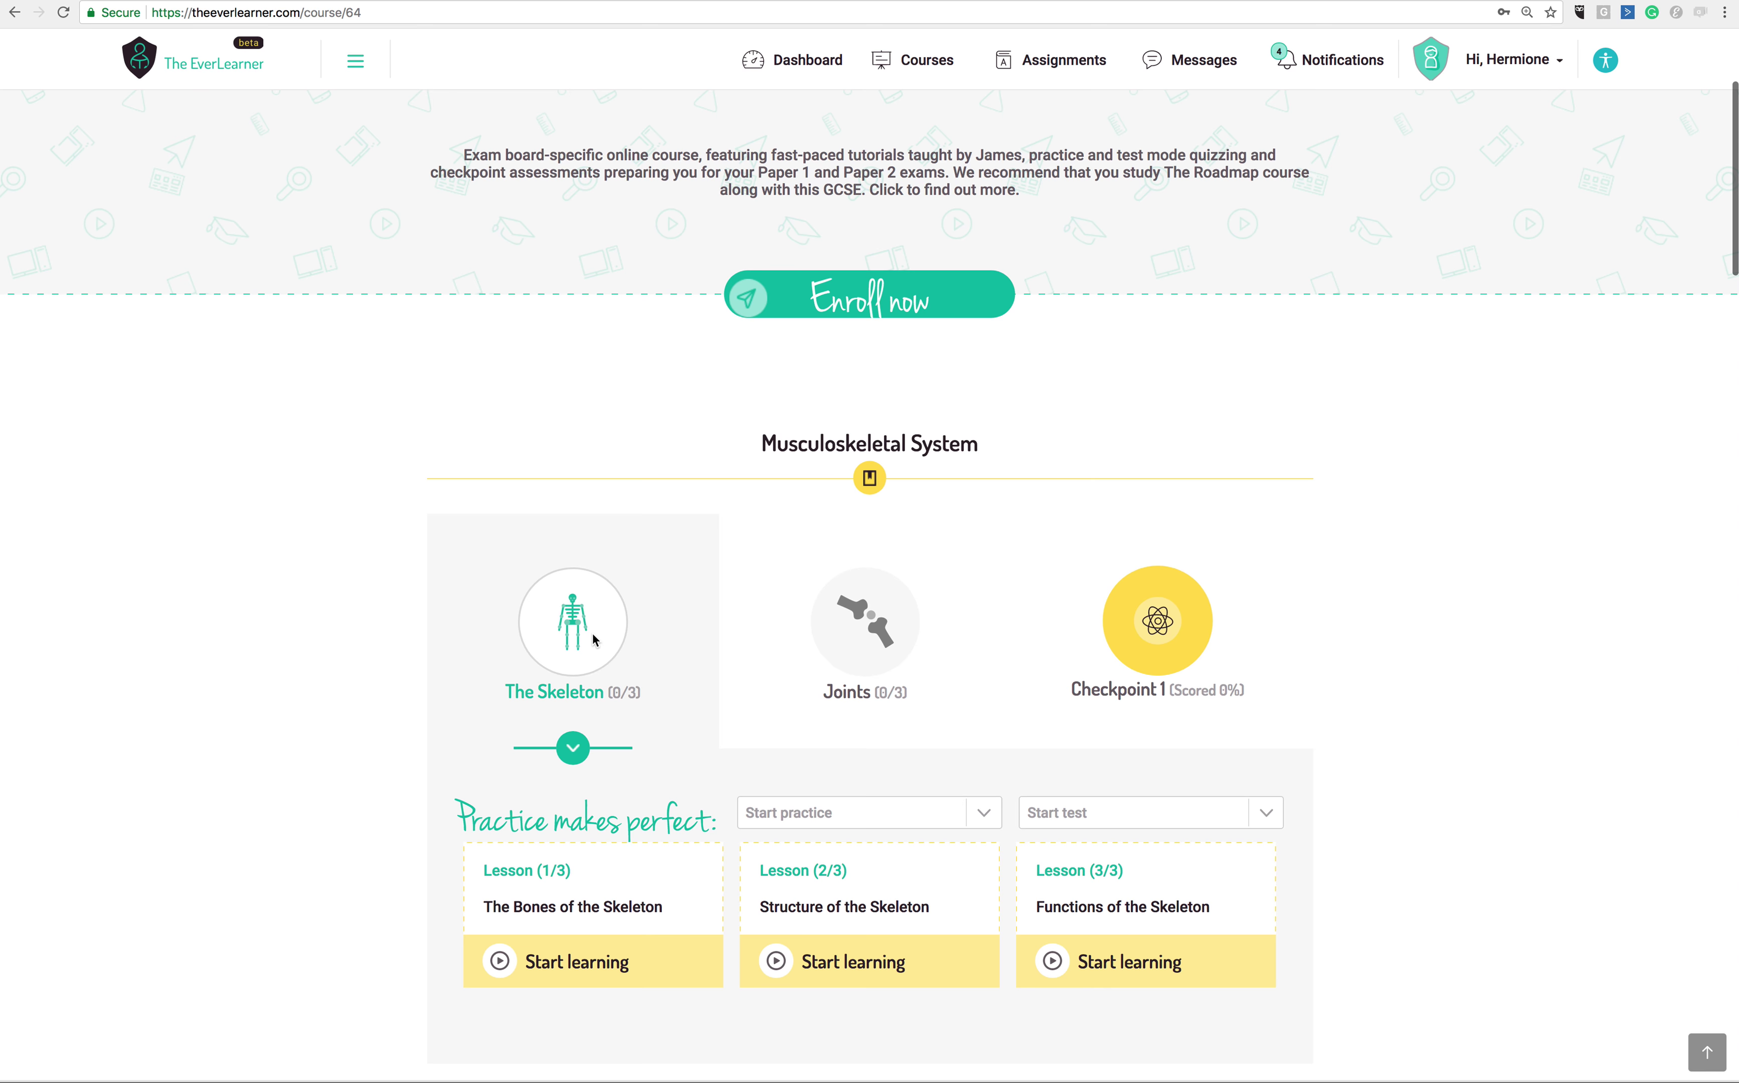
scroll(594, 640, "down", 2)
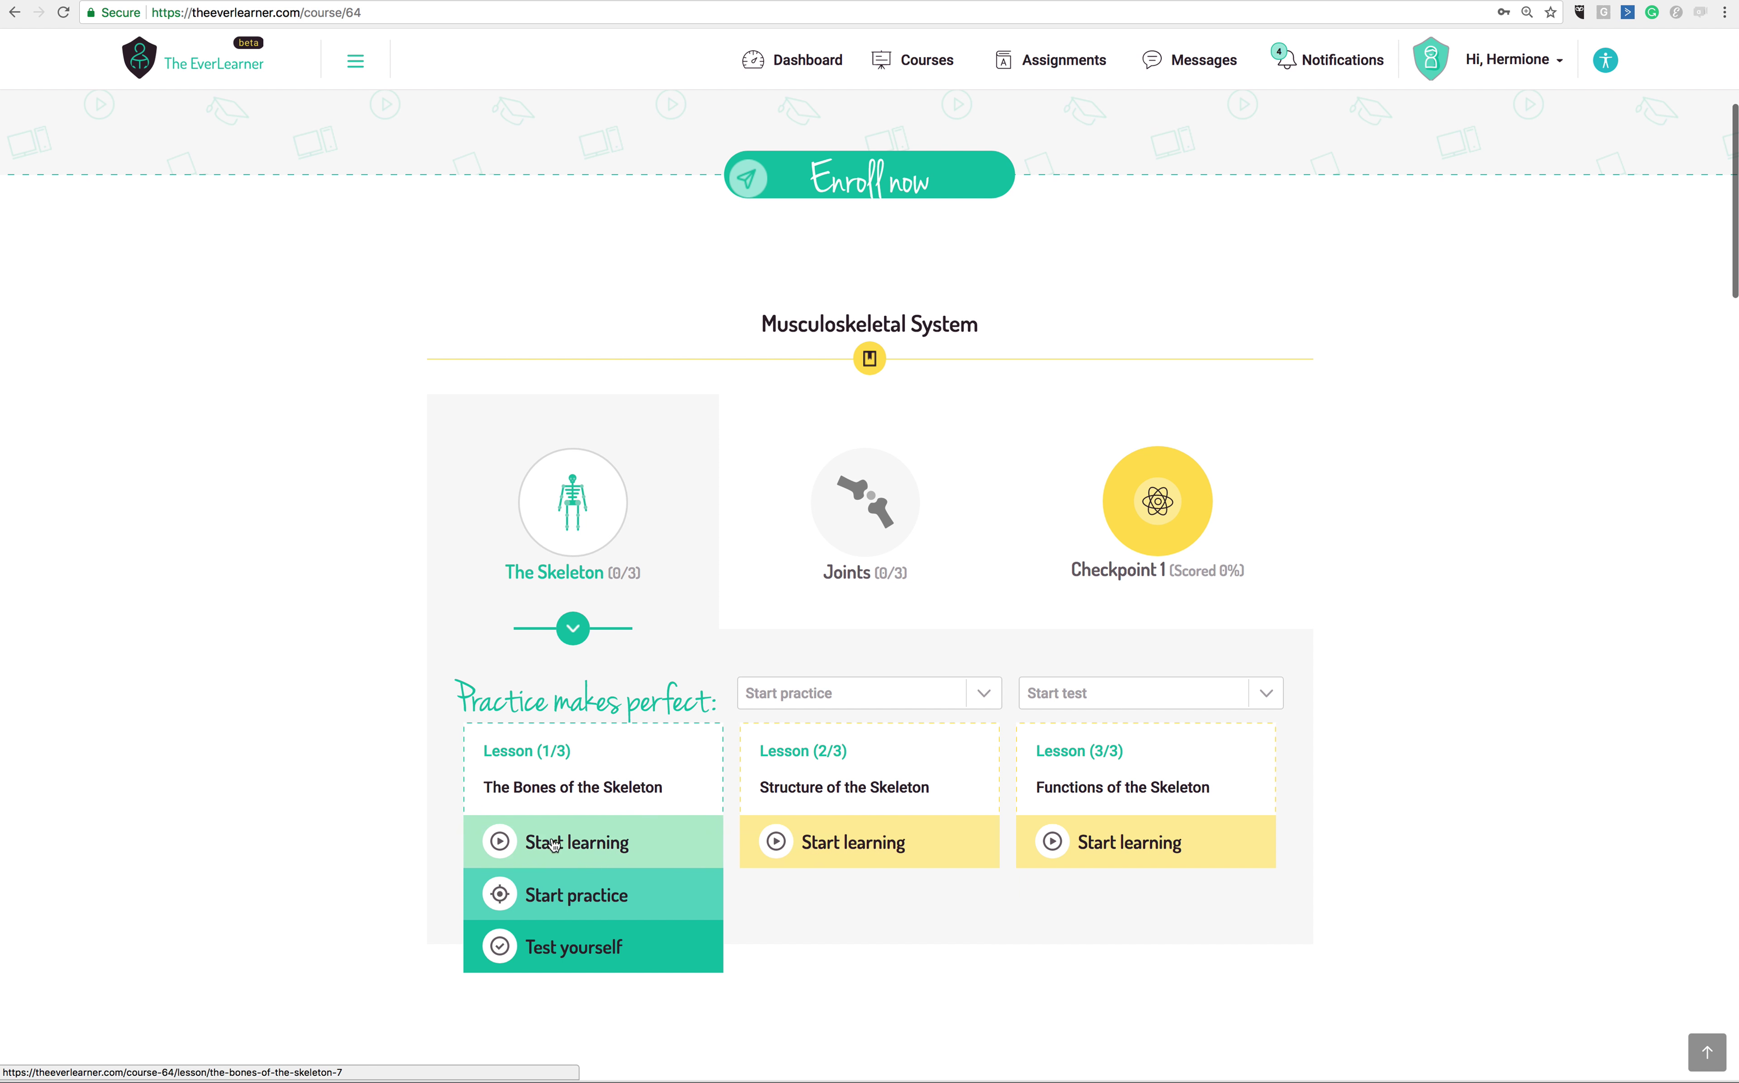
mouse_move(622, 846)
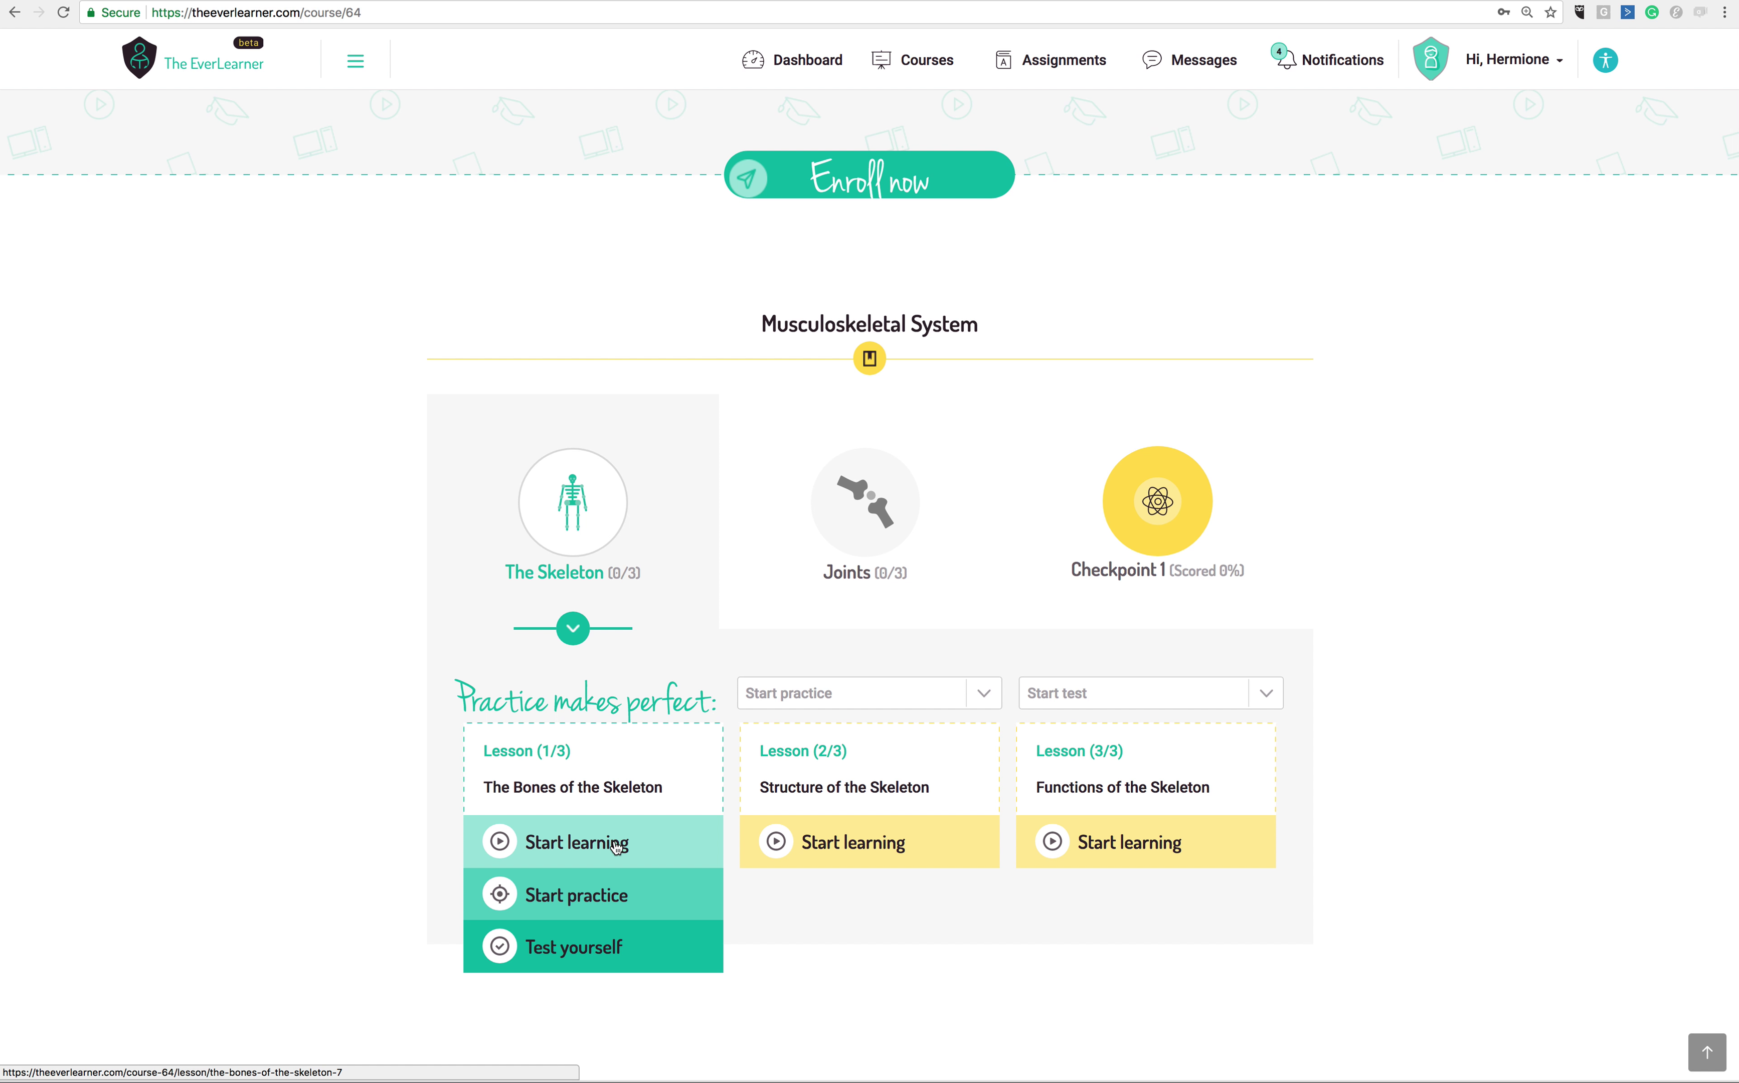
Start Lesson 1, then expand Joints, Muscles, Cardio-respiratory System and Anaerobic and Aerobic Exercise in the sidebar.
left_click(617, 846)
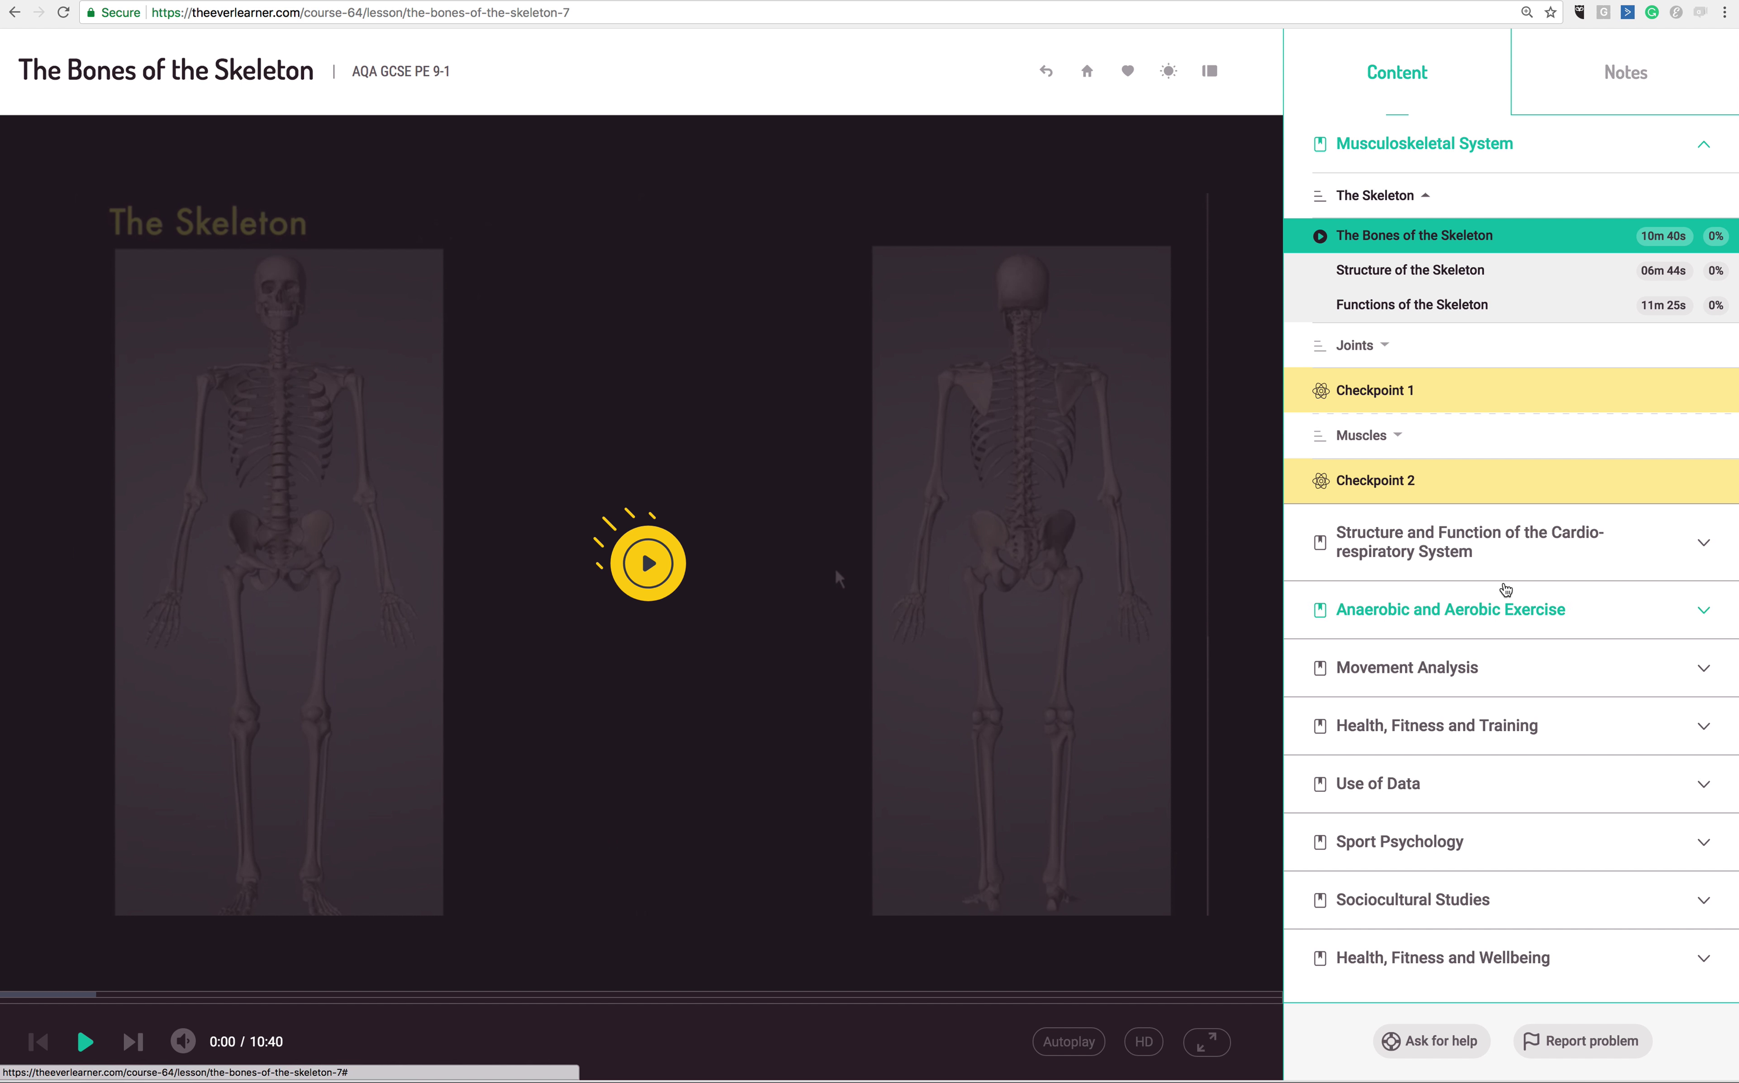
left_click(1387, 358)
left_click(1392, 542)
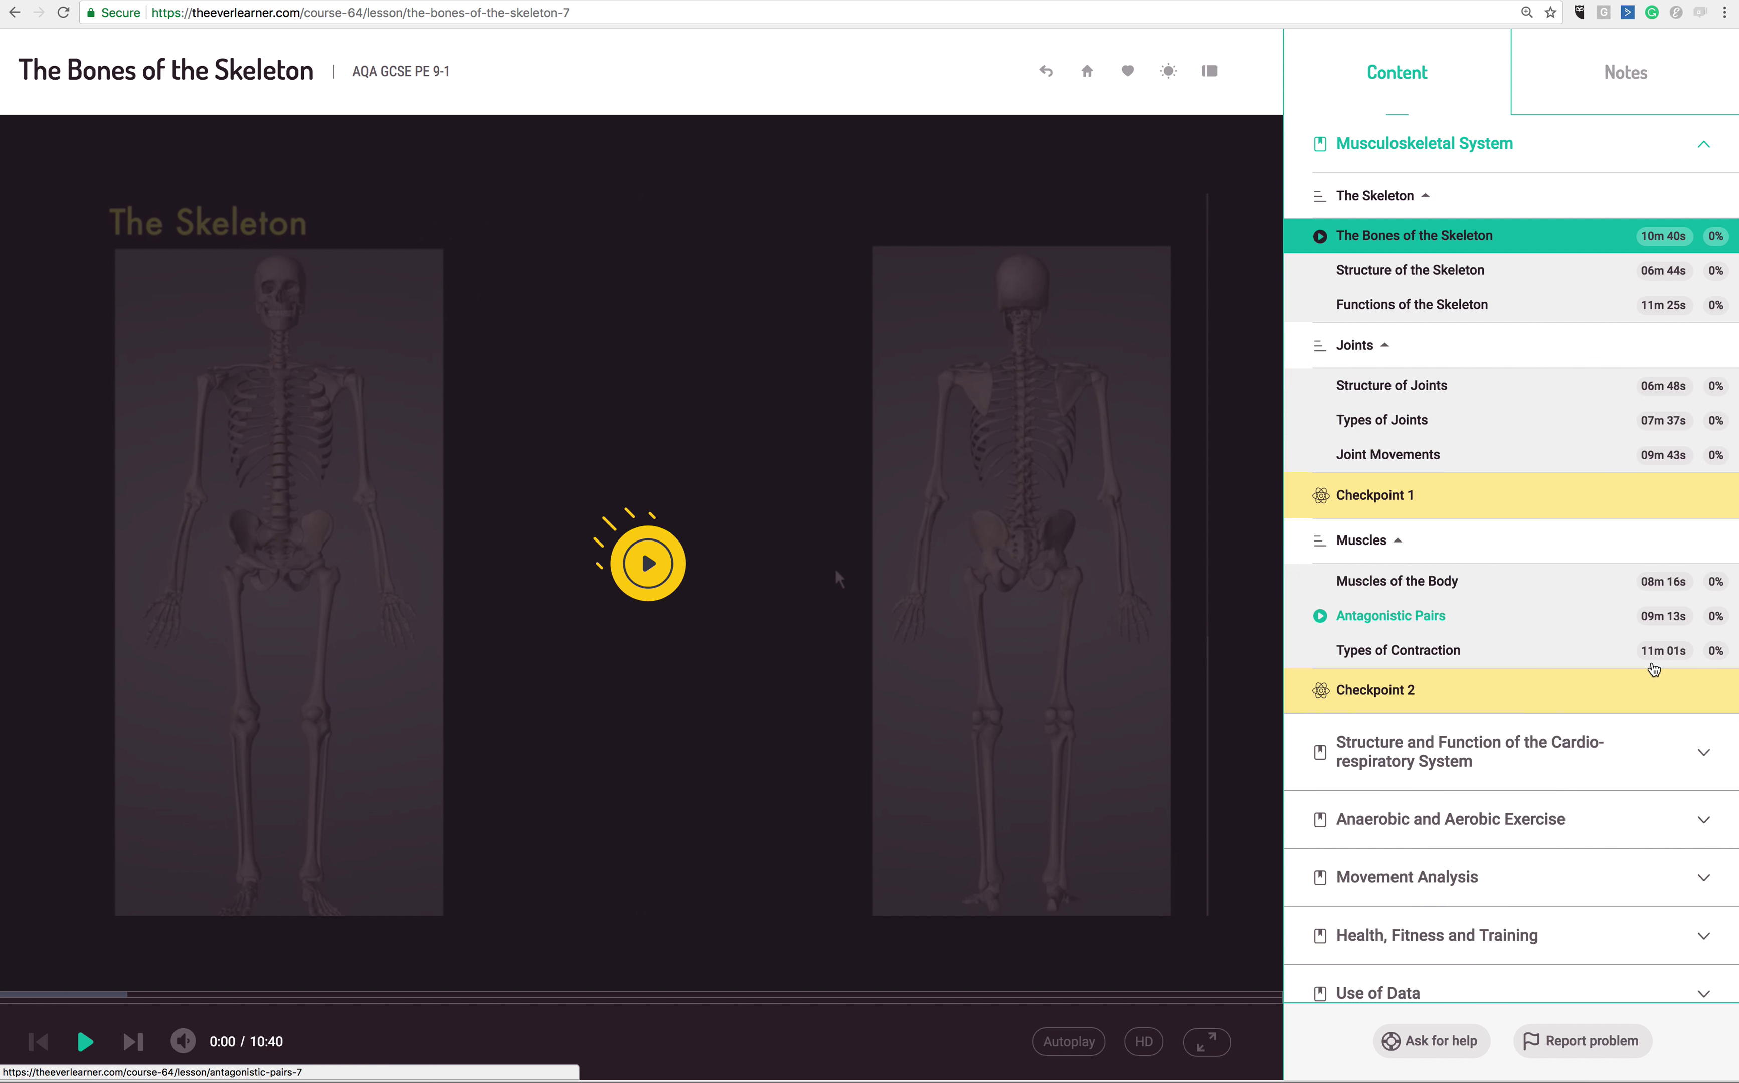
left_click(1704, 753)
left_click(1701, 949)
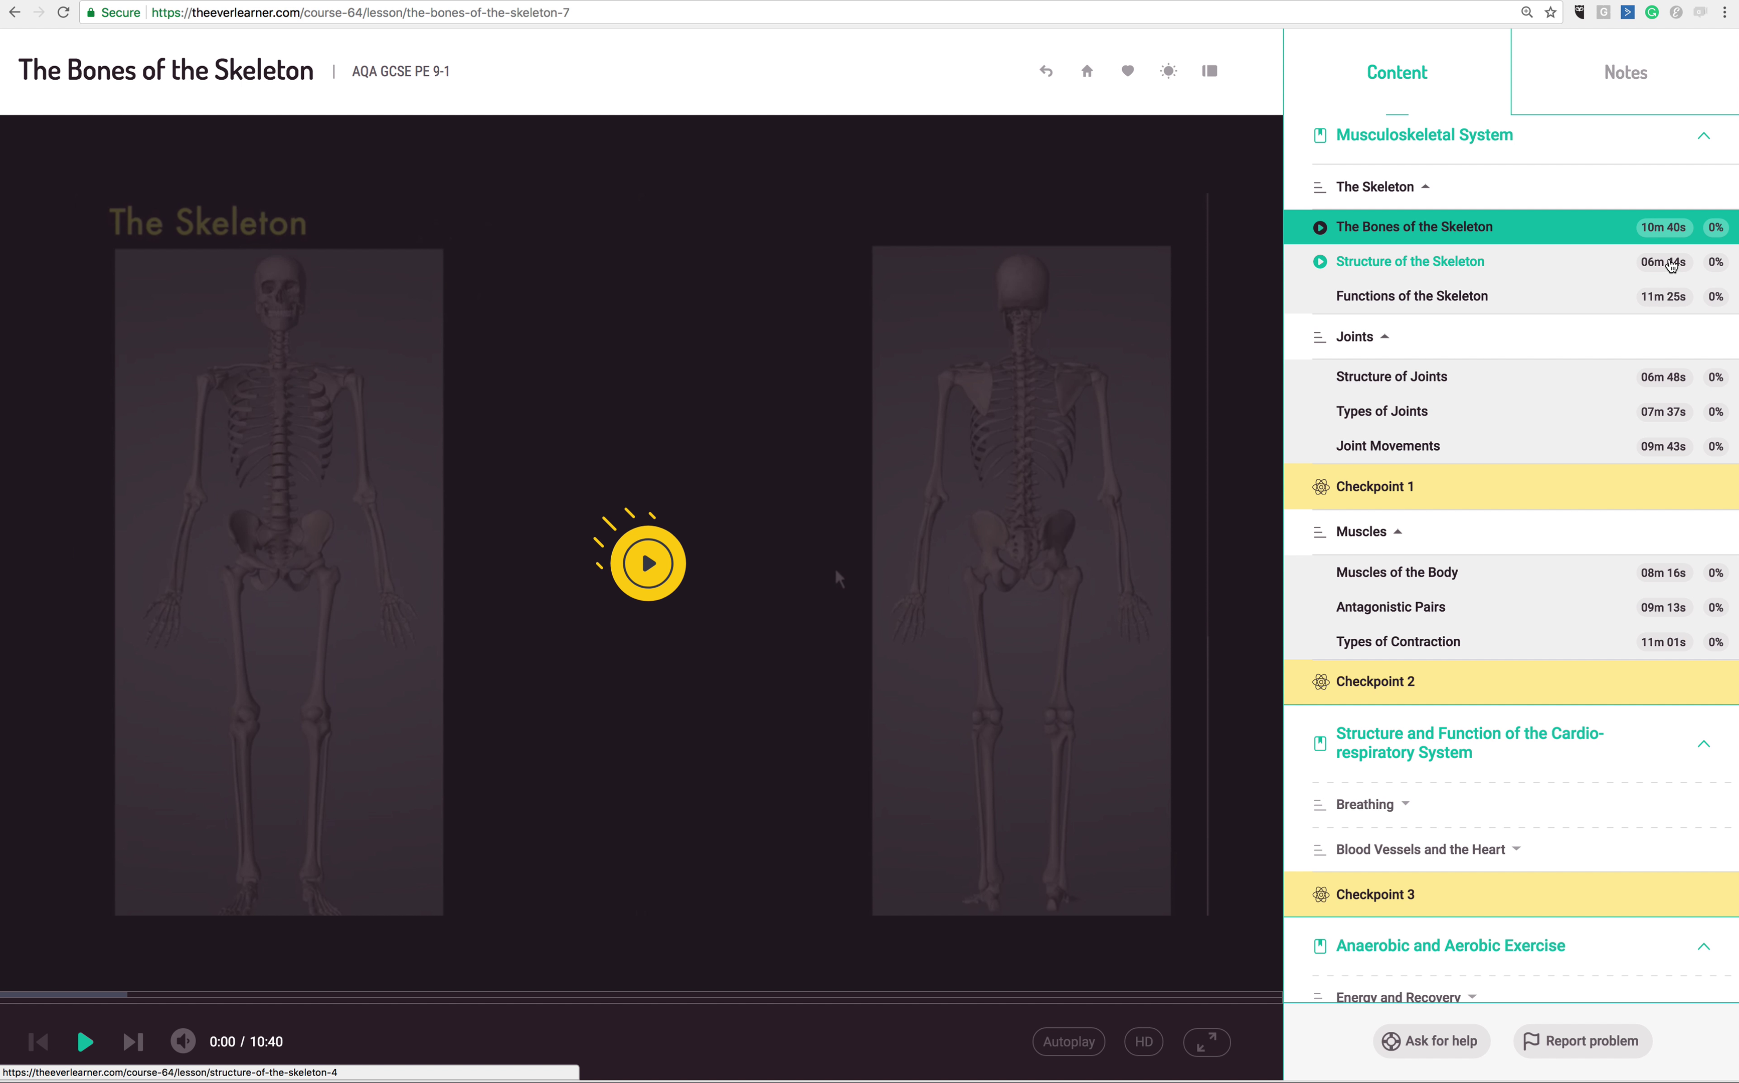
Open Structure of Joints, then return to The Bones of the Skeleton lesson.
left_click(1419, 379)
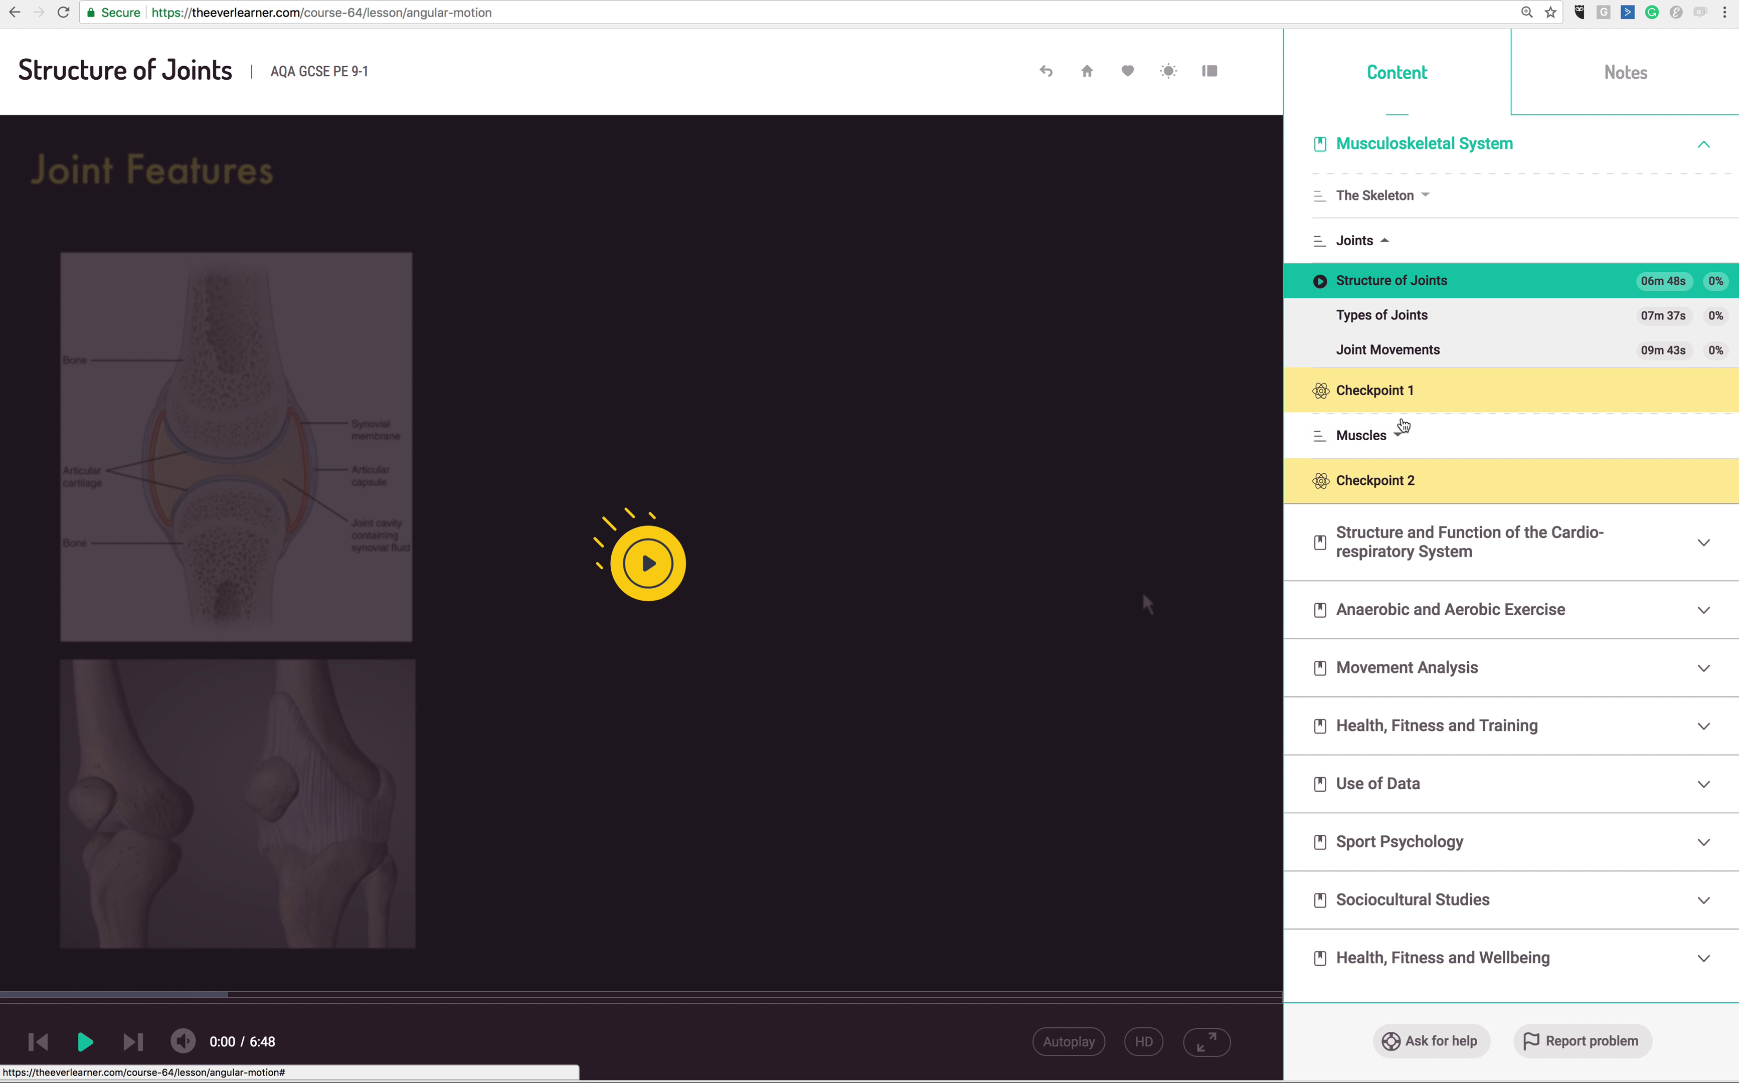
left_click(1401, 204)
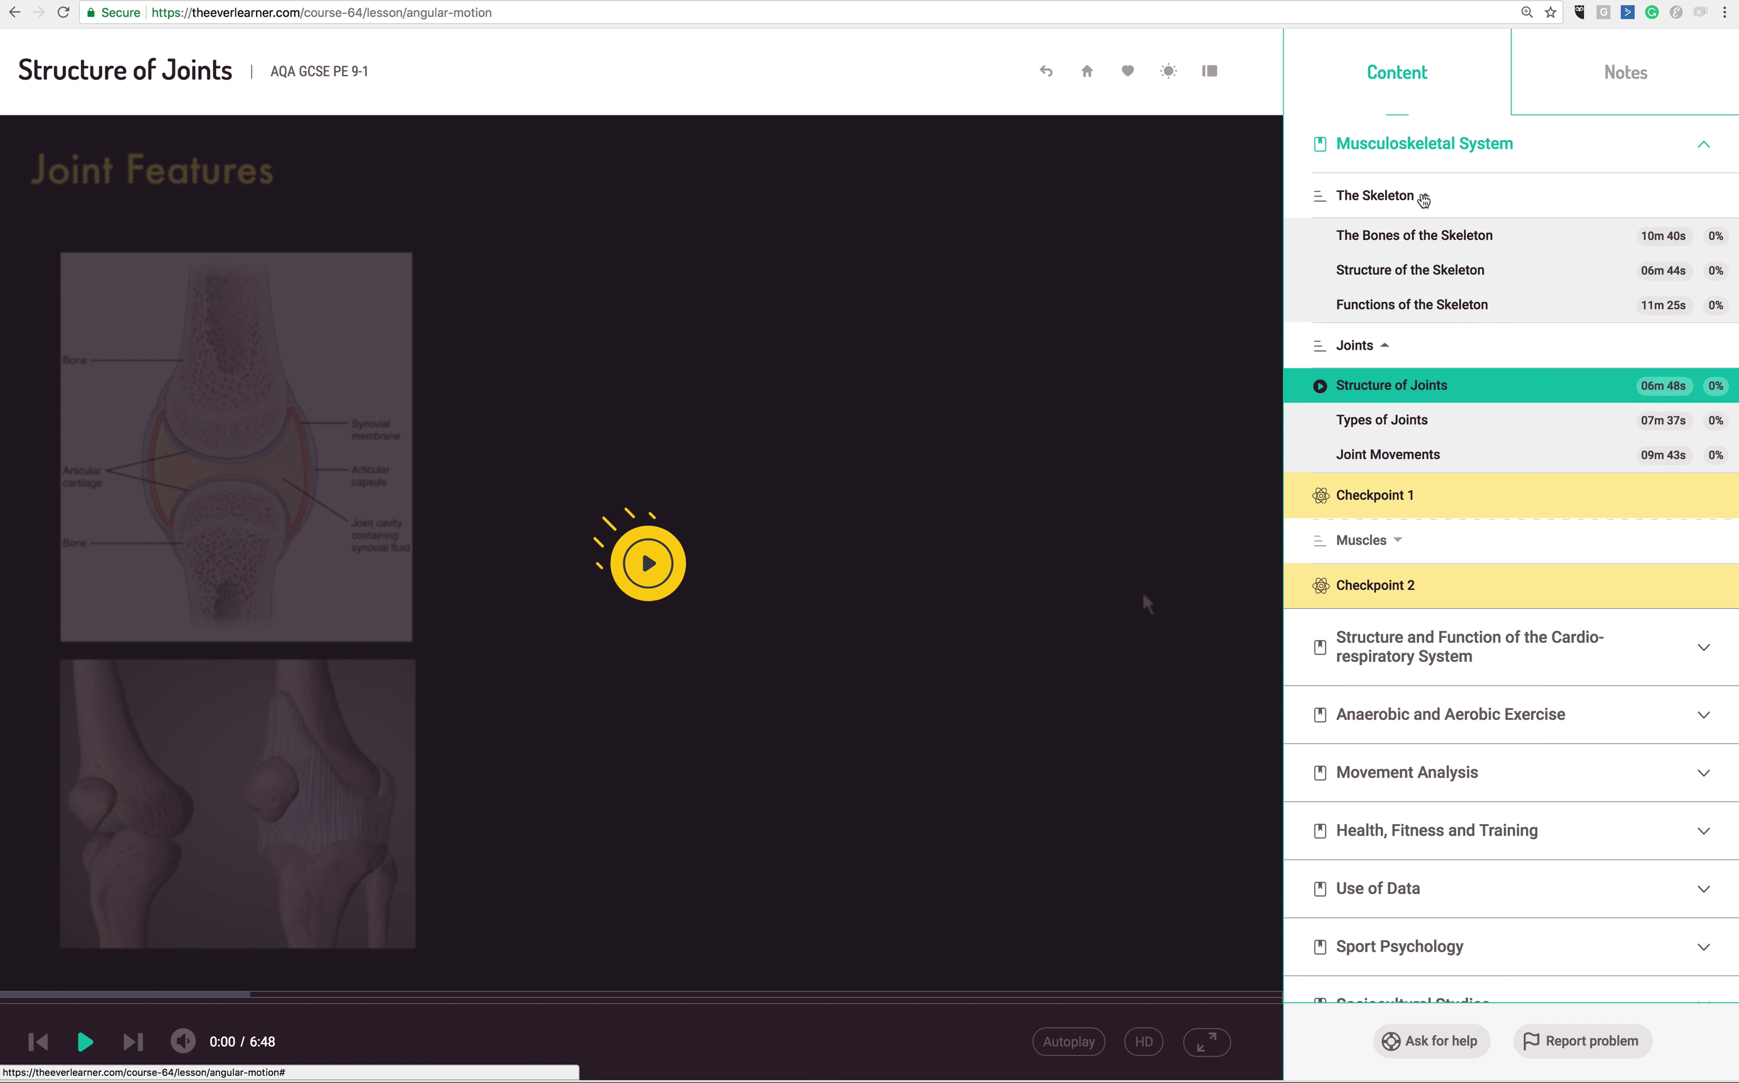
left_click(1413, 242)
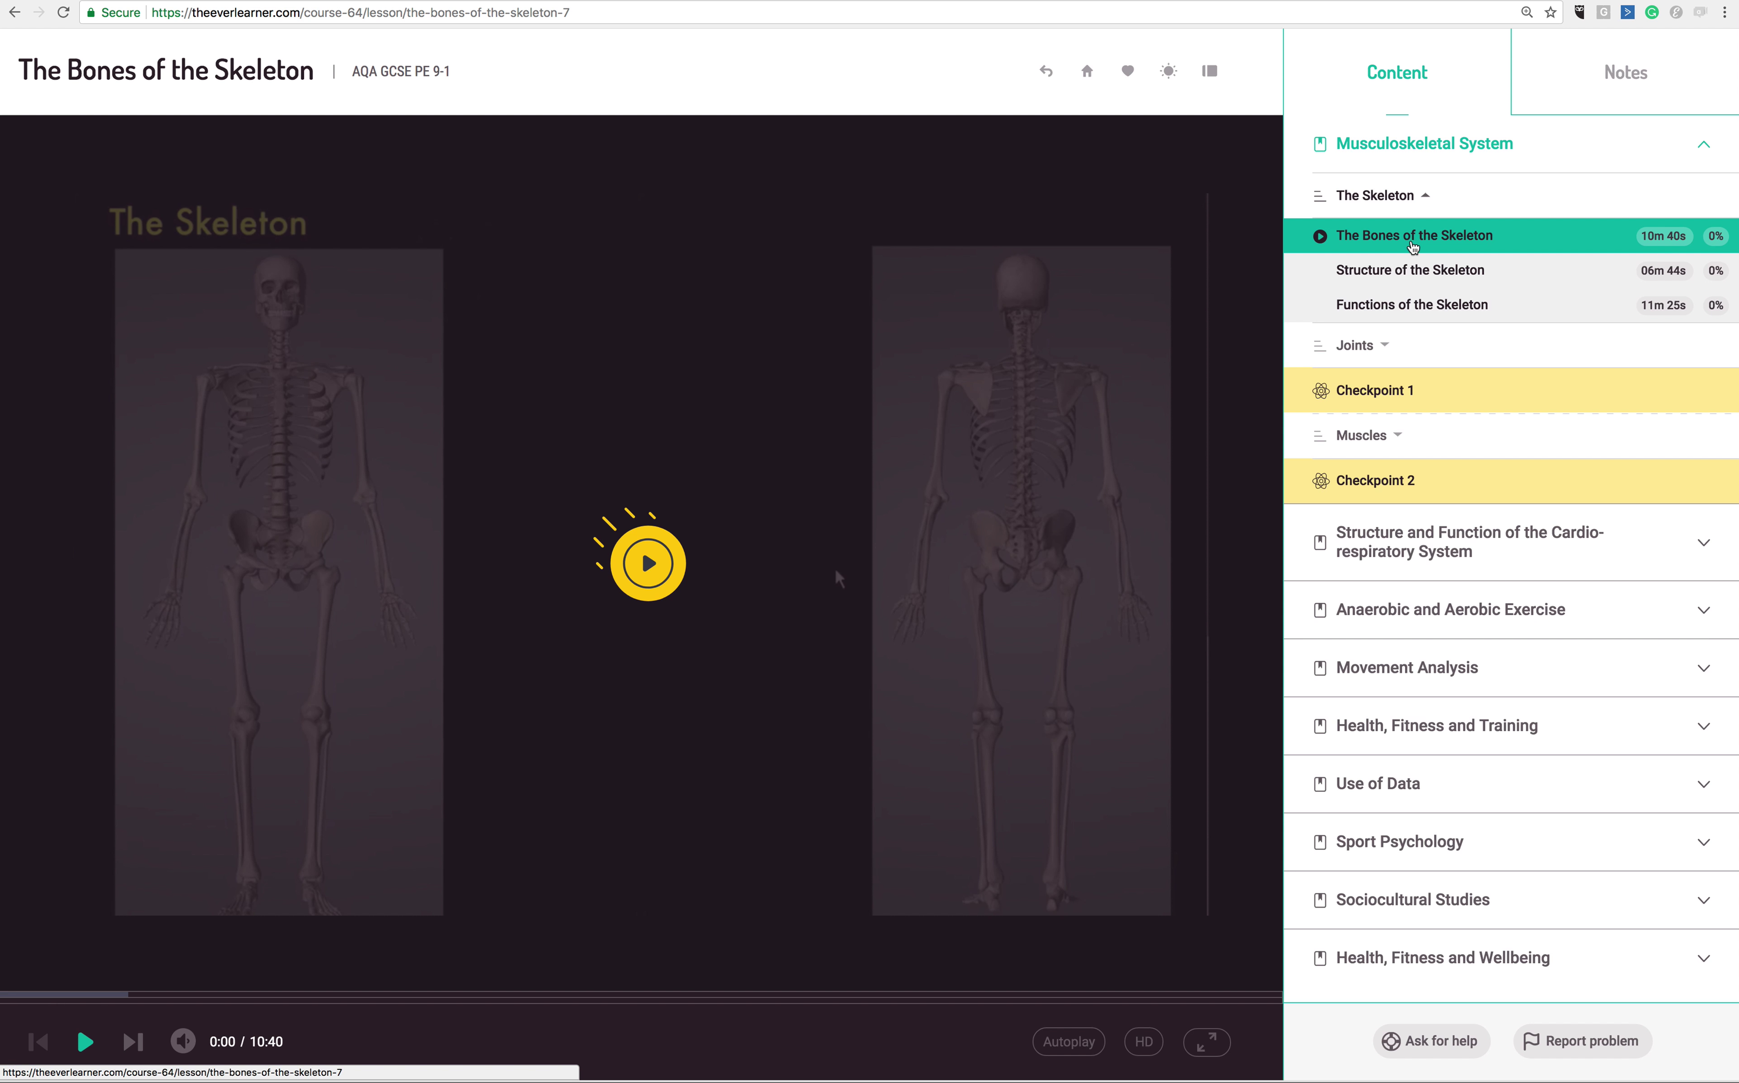
Play the lesson video muted and jump to 01:23.
left_click(650, 577)
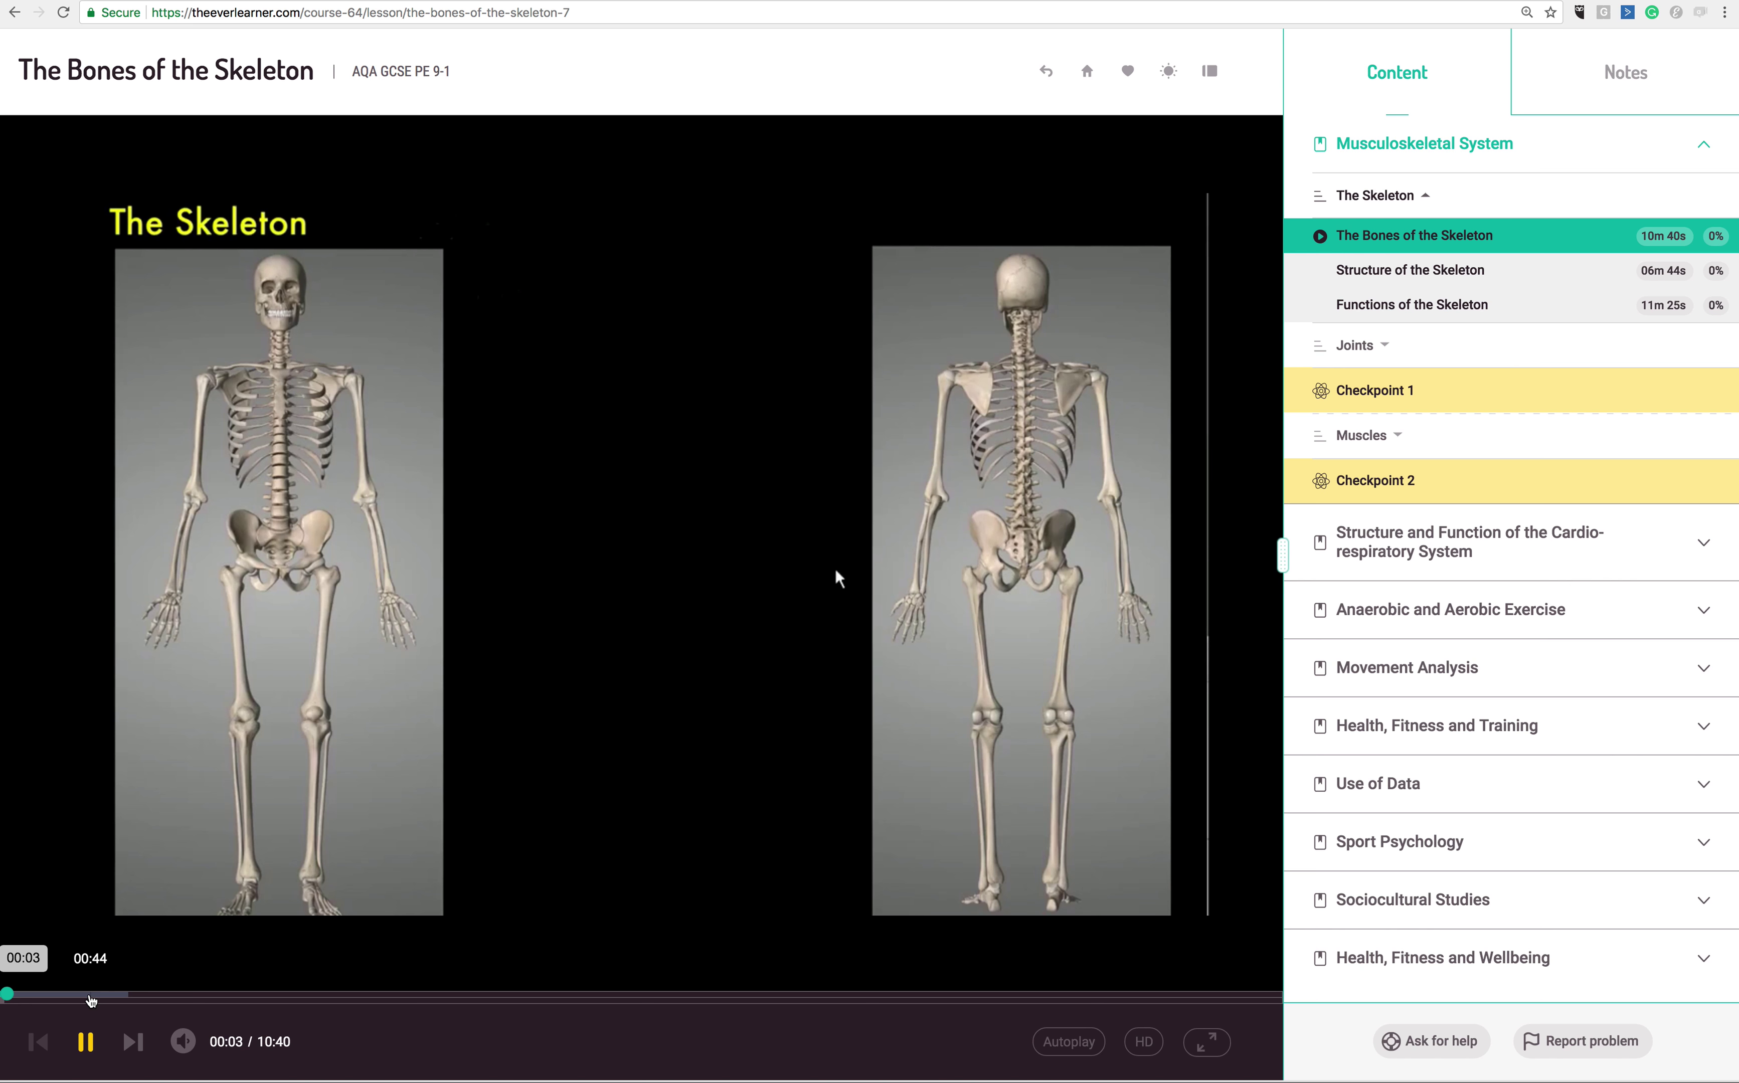
key("XF86AudioMute")
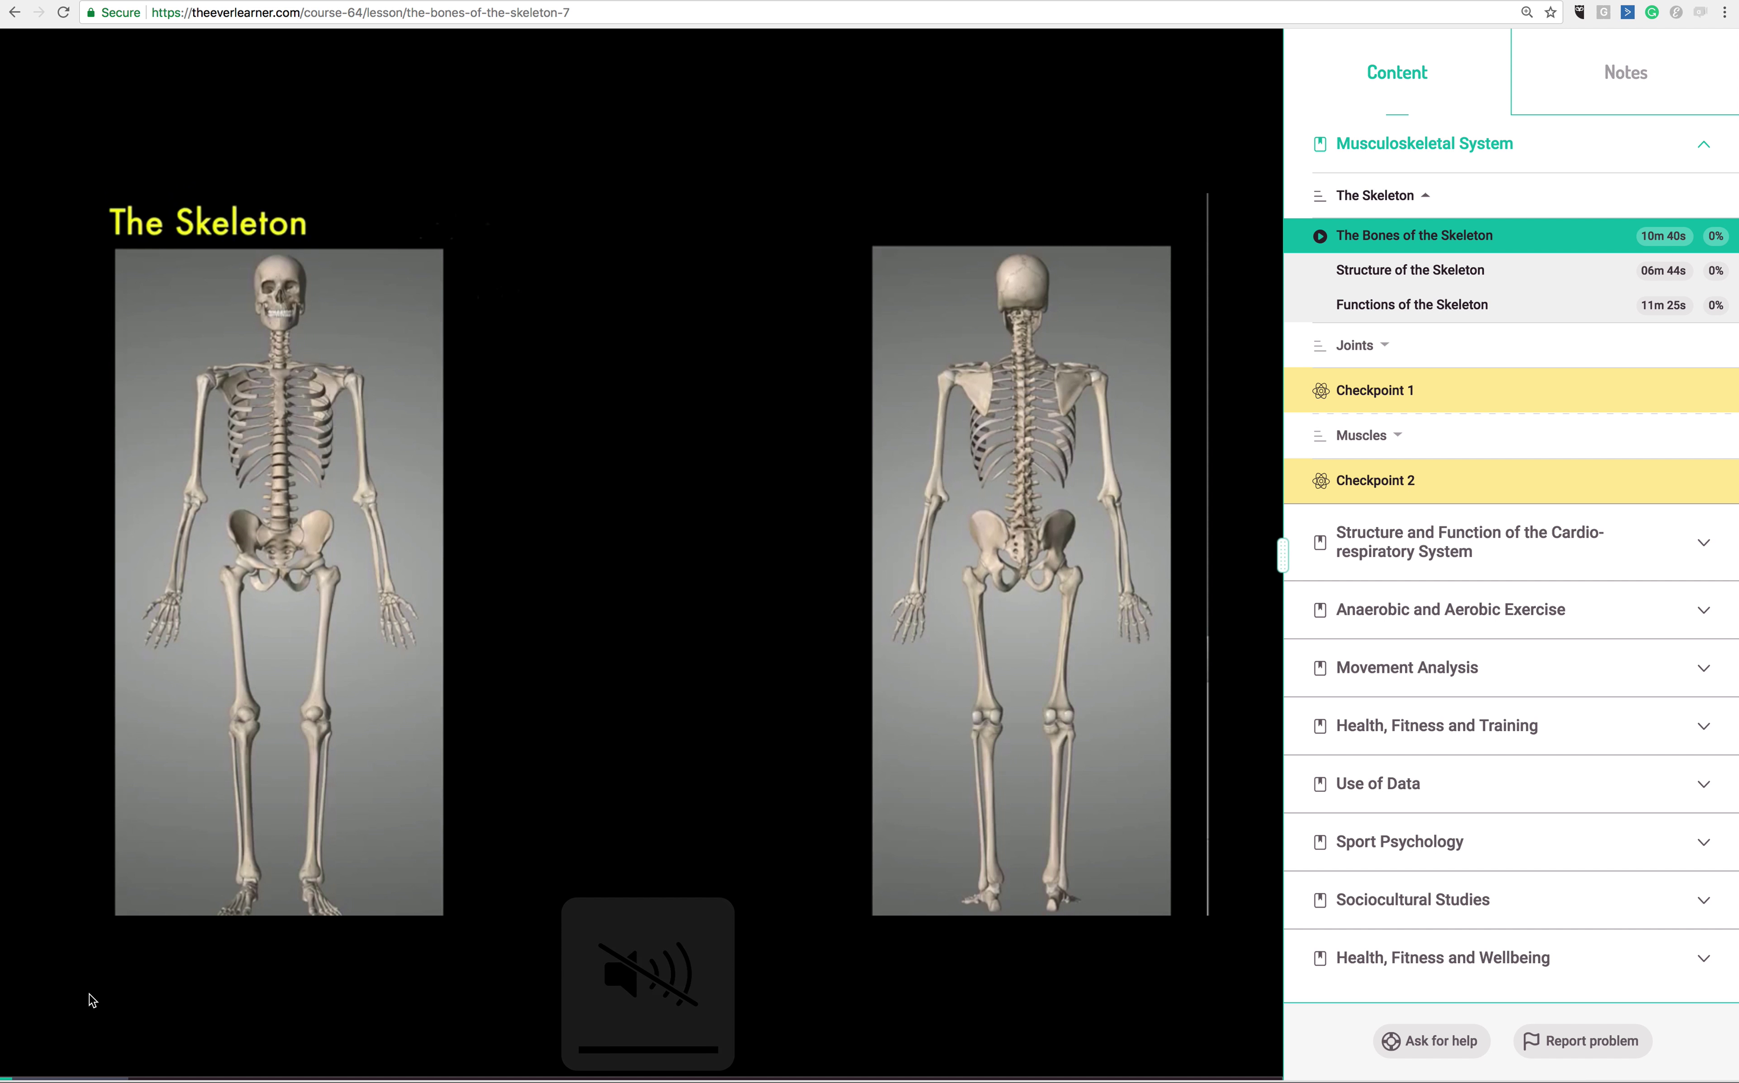
mouse_move(120, 992)
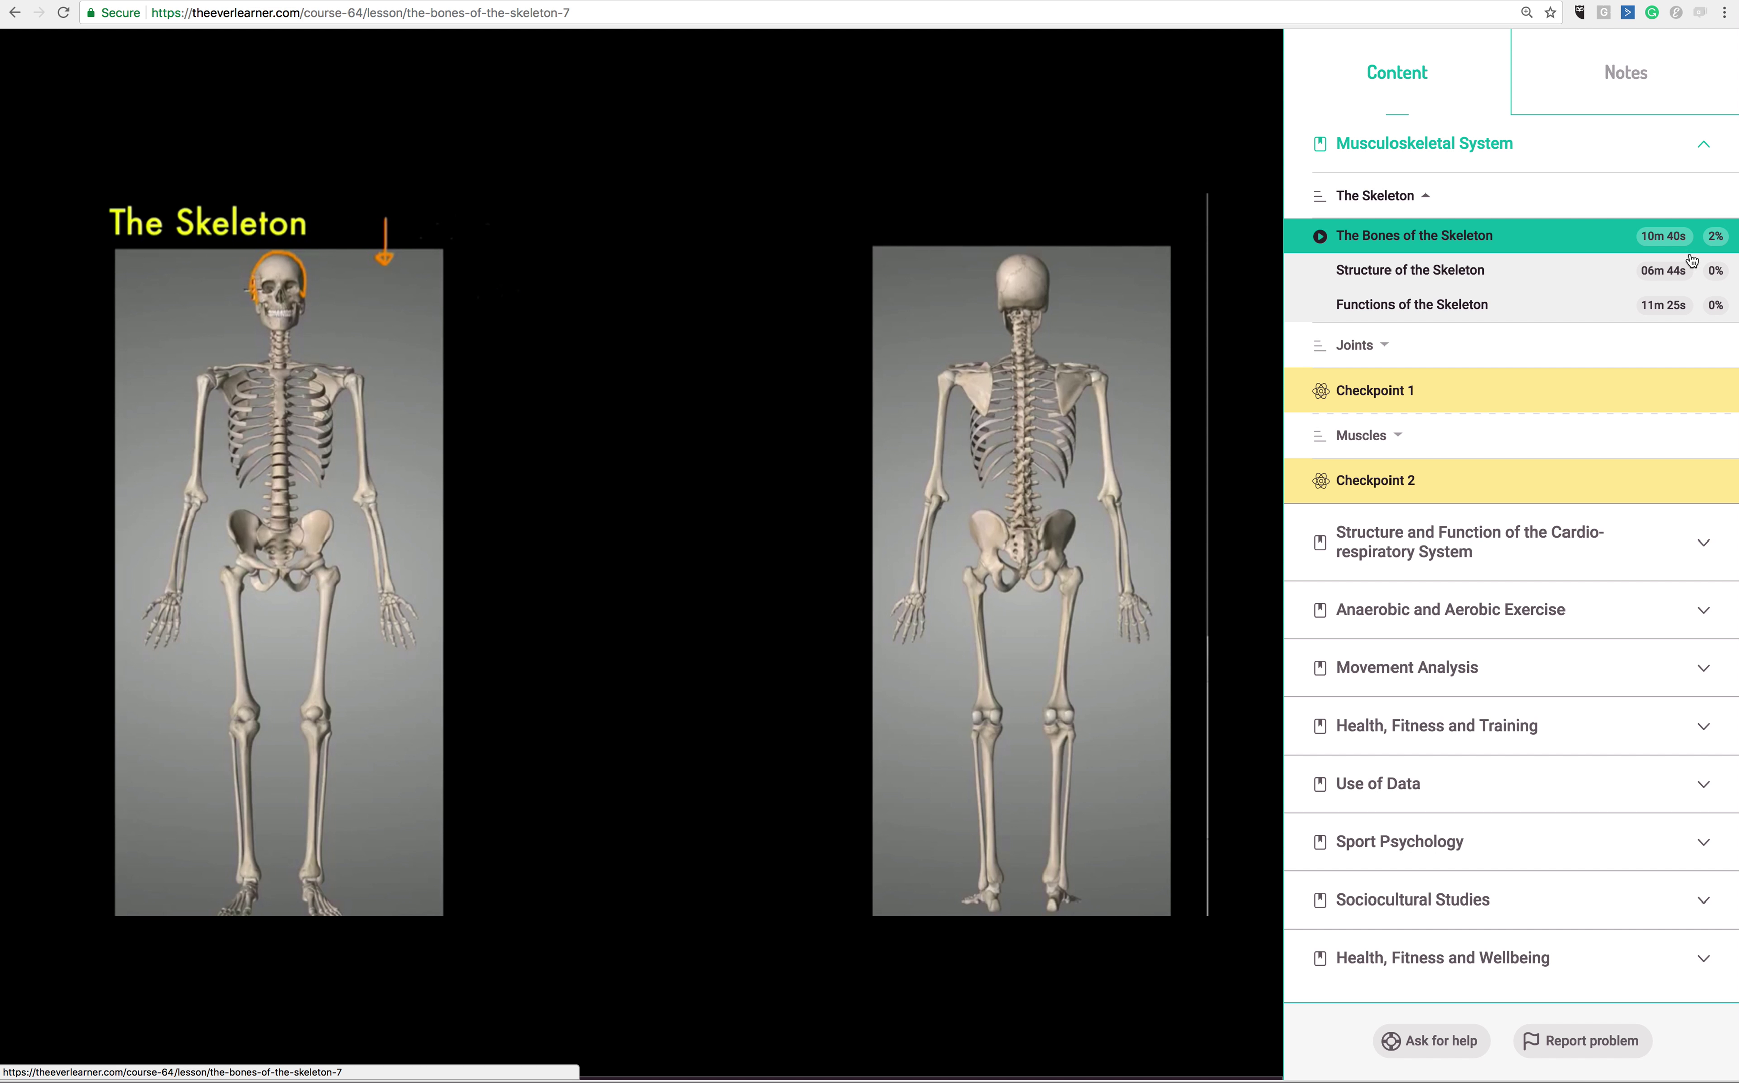
mouse_move(584, 945)
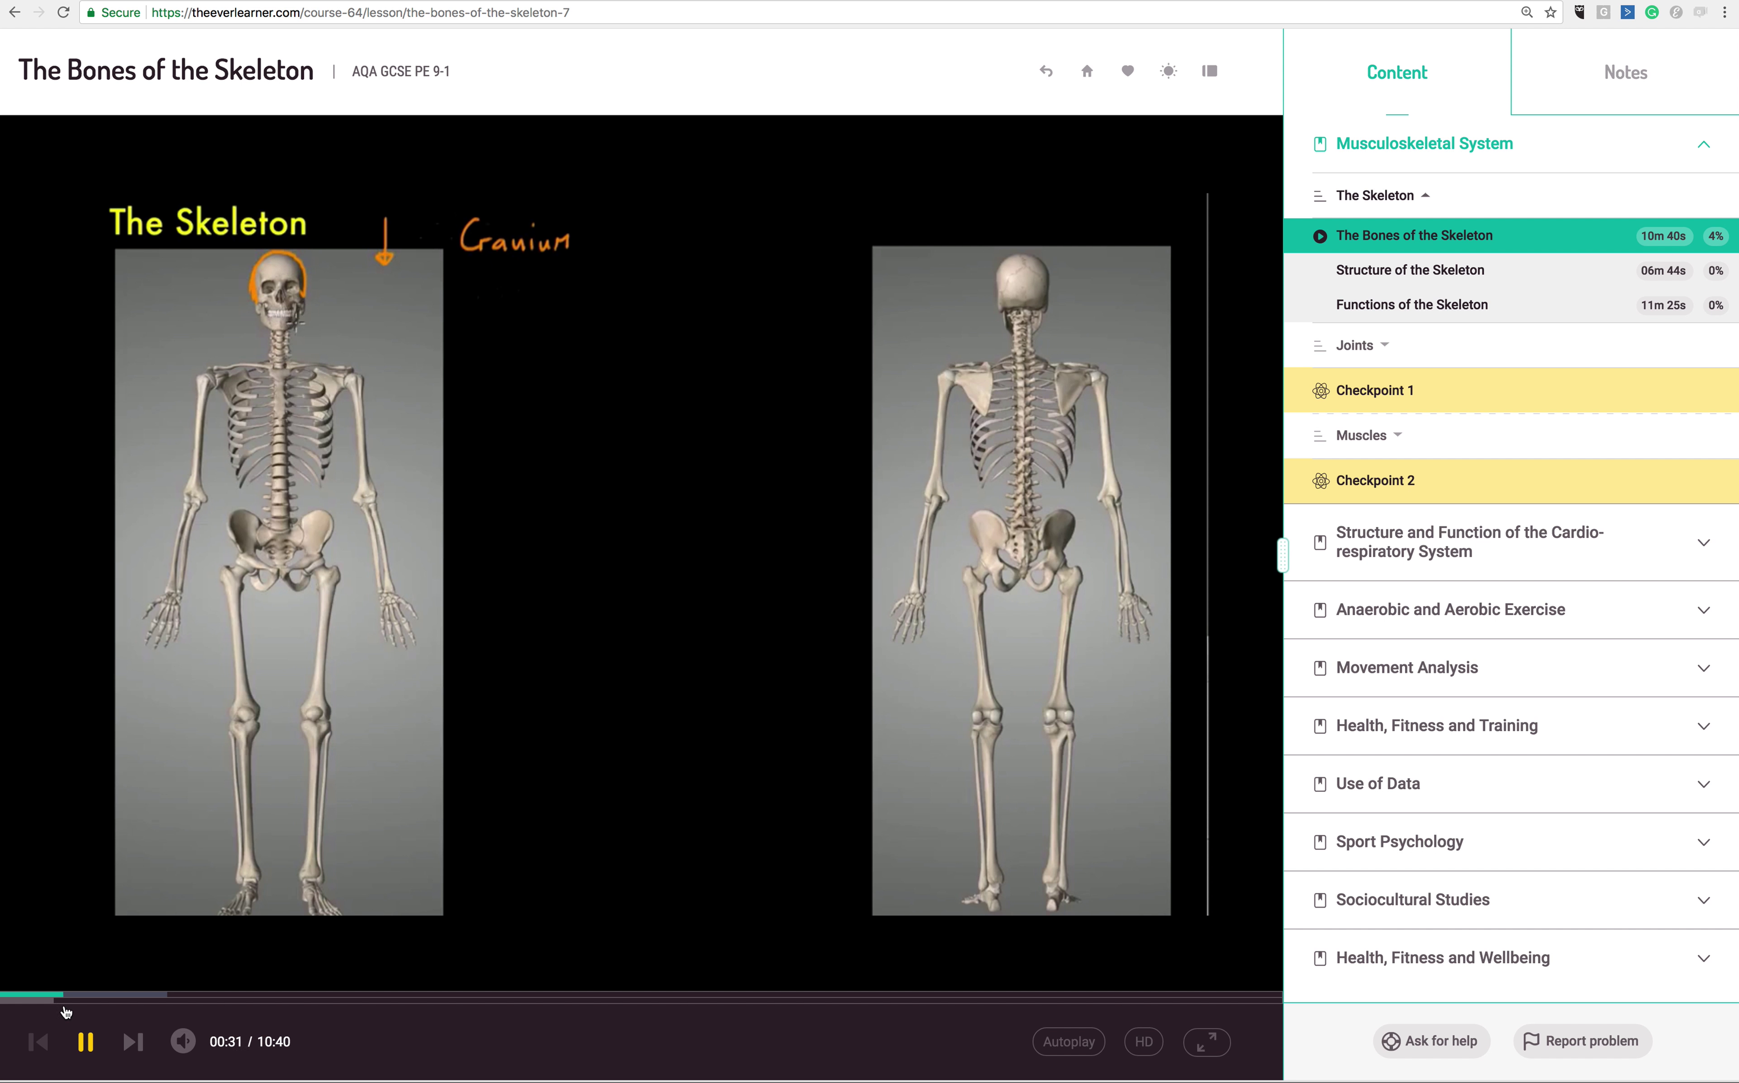
left_click(168, 998)
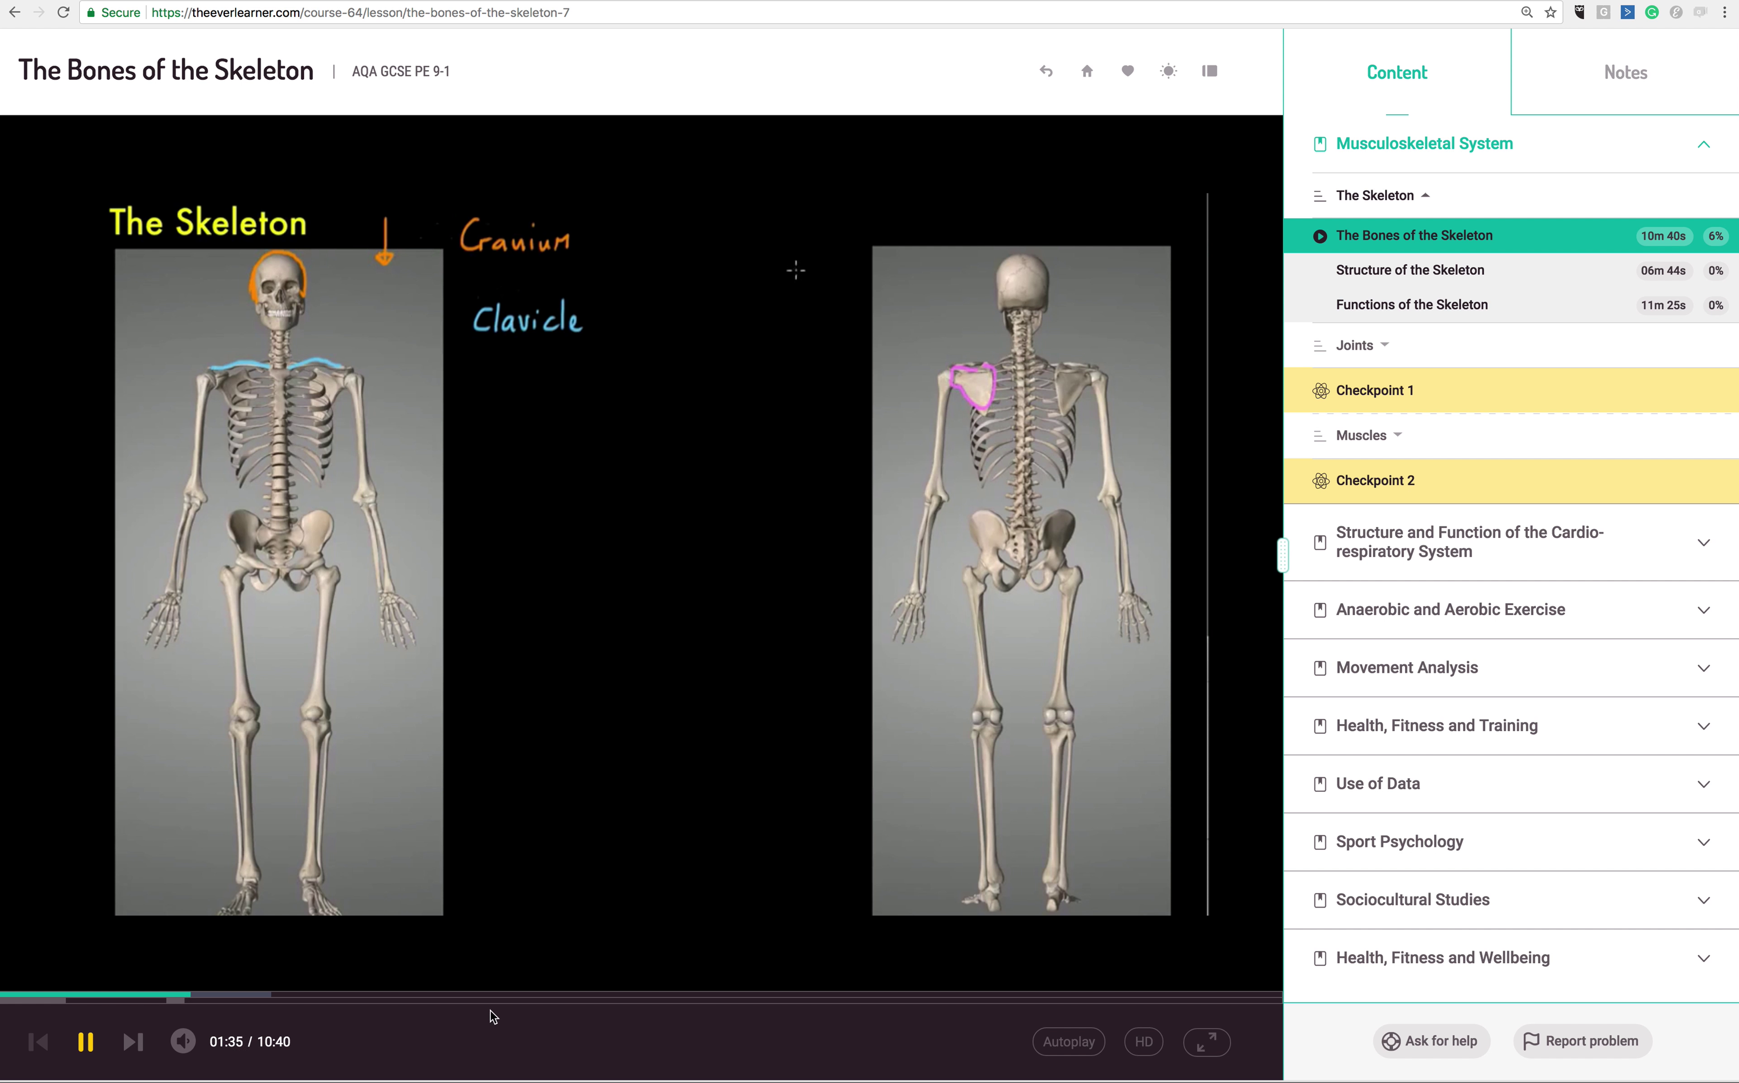
Skip ahead to 05:08 and expand Health, Fitness and Wellbeing's Energy Use and Diet topic.
left_click_drag(198, 997, 615, 996)
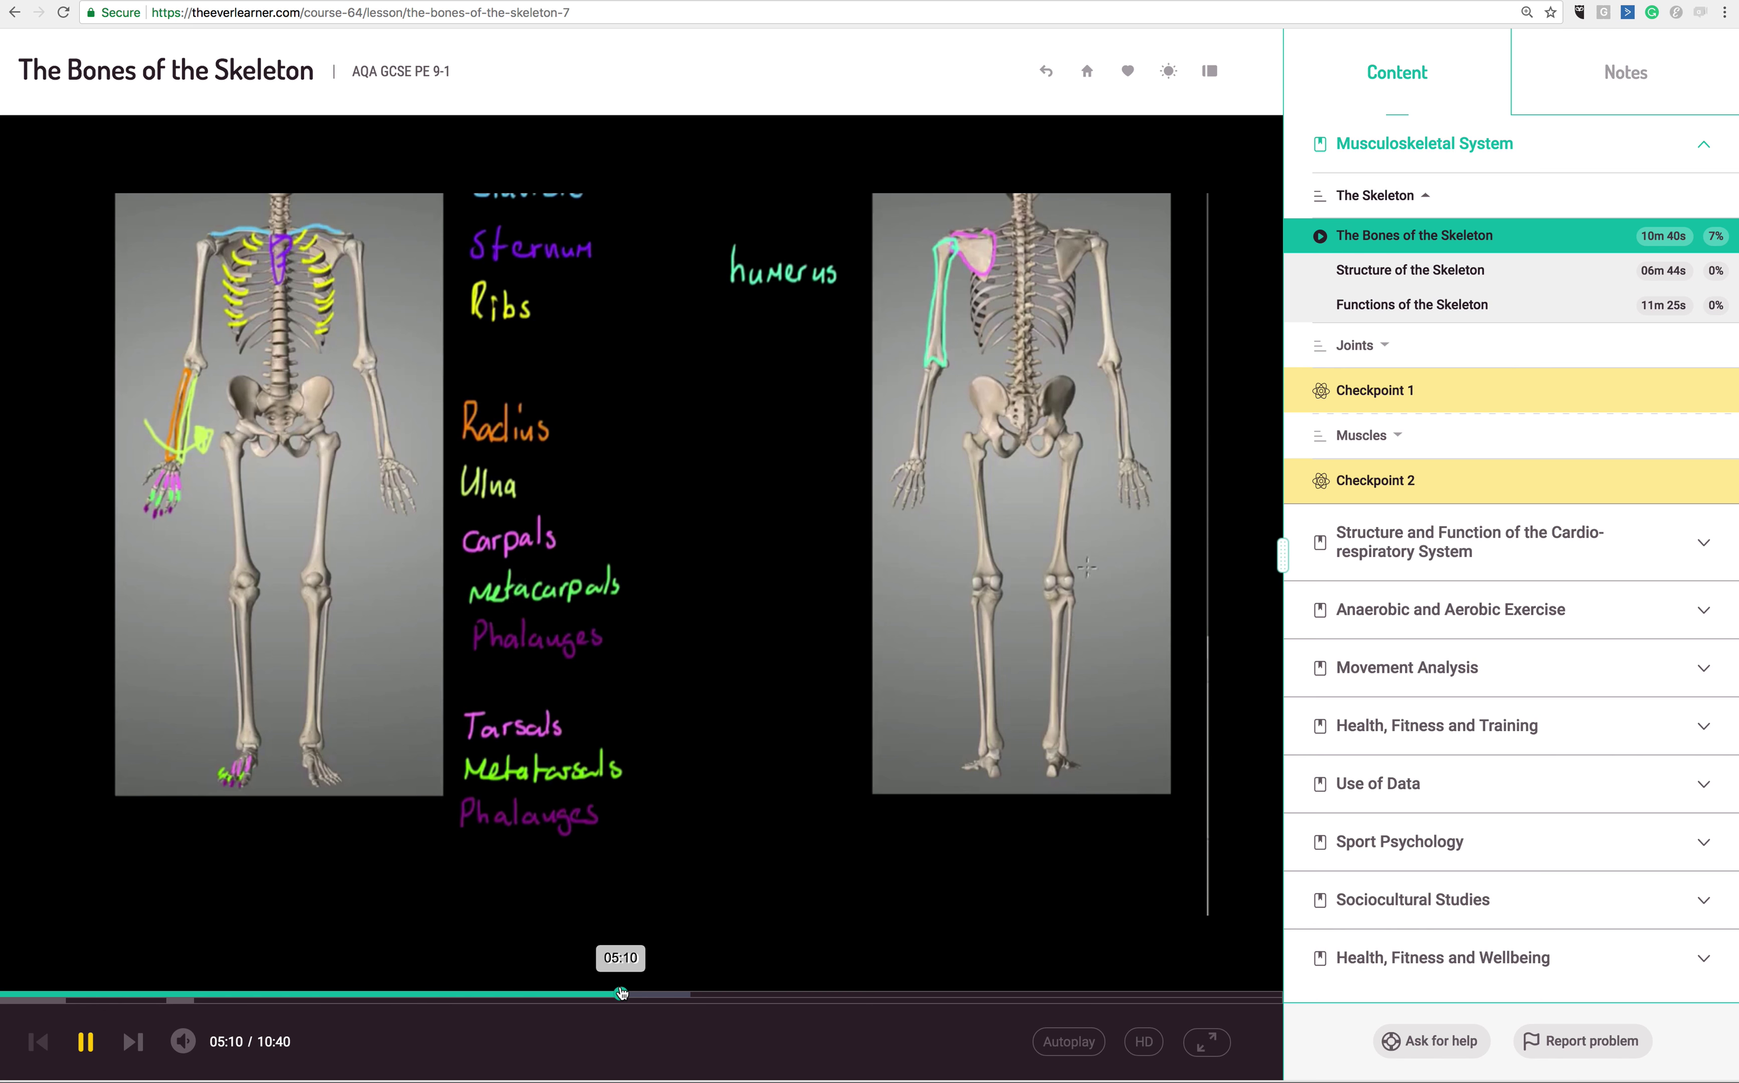
left_click(1697, 959)
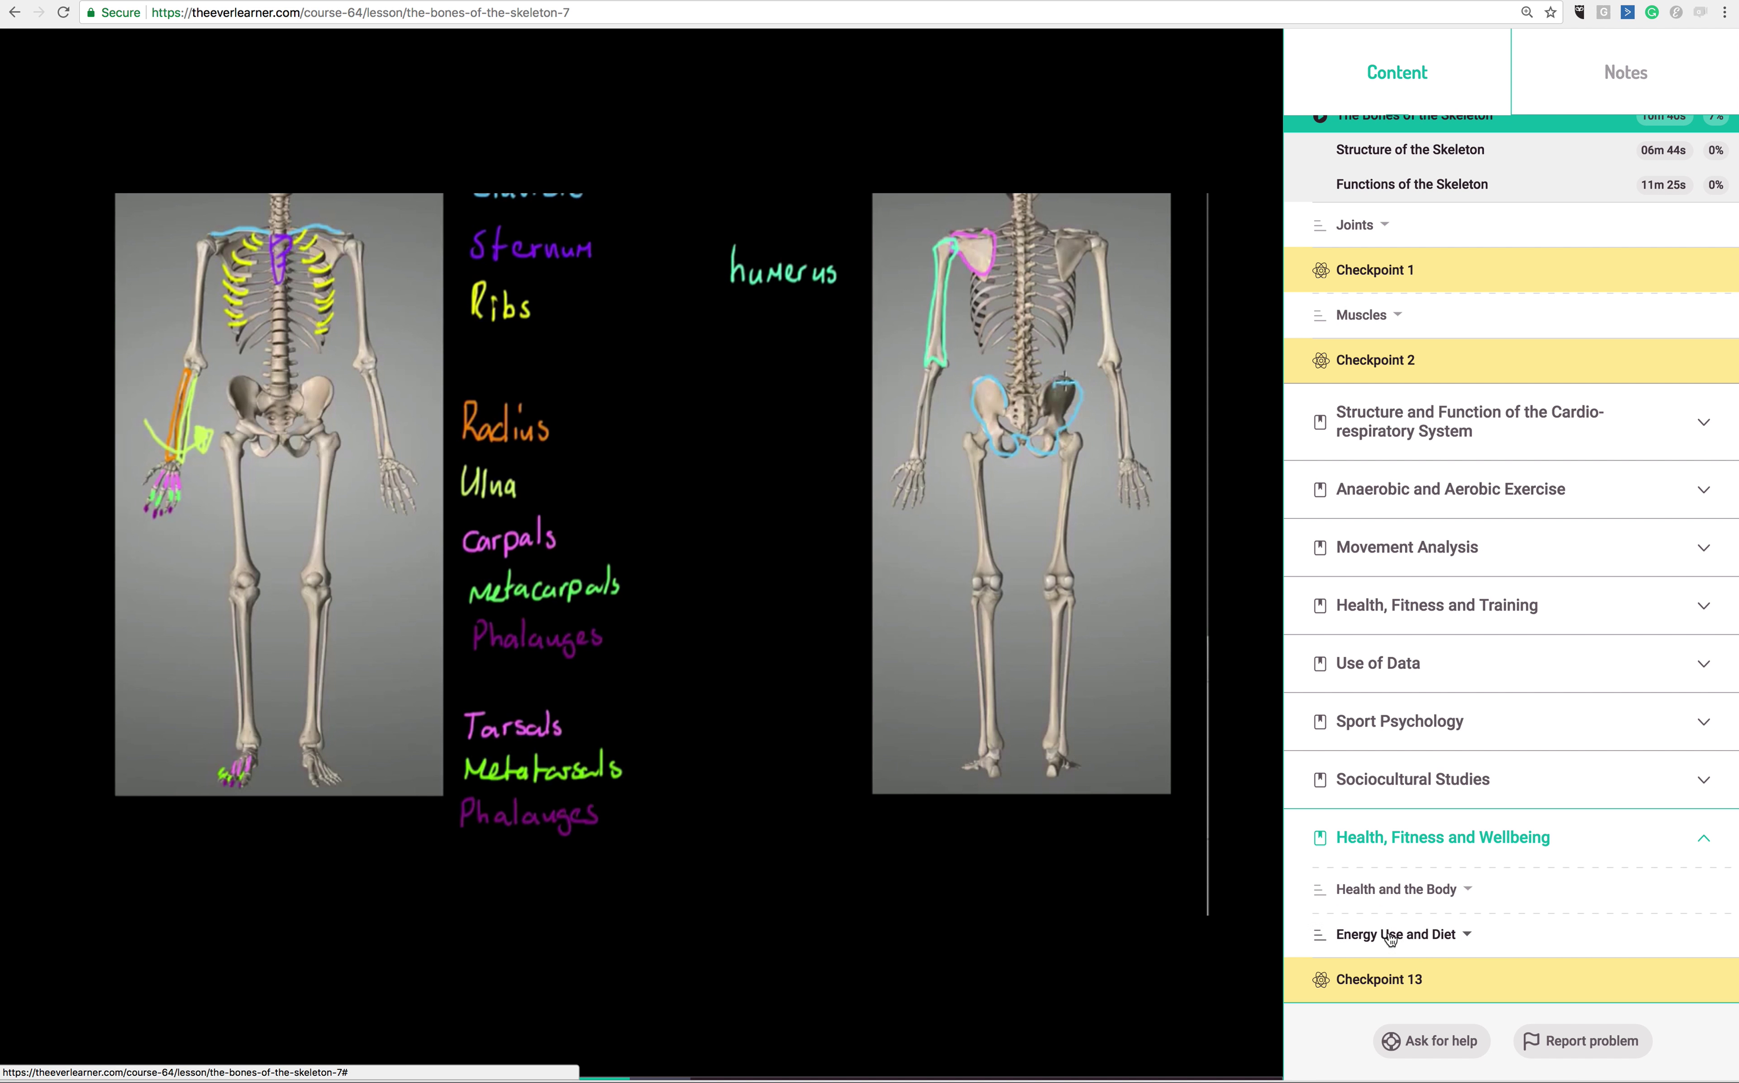
left_click(1468, 935)
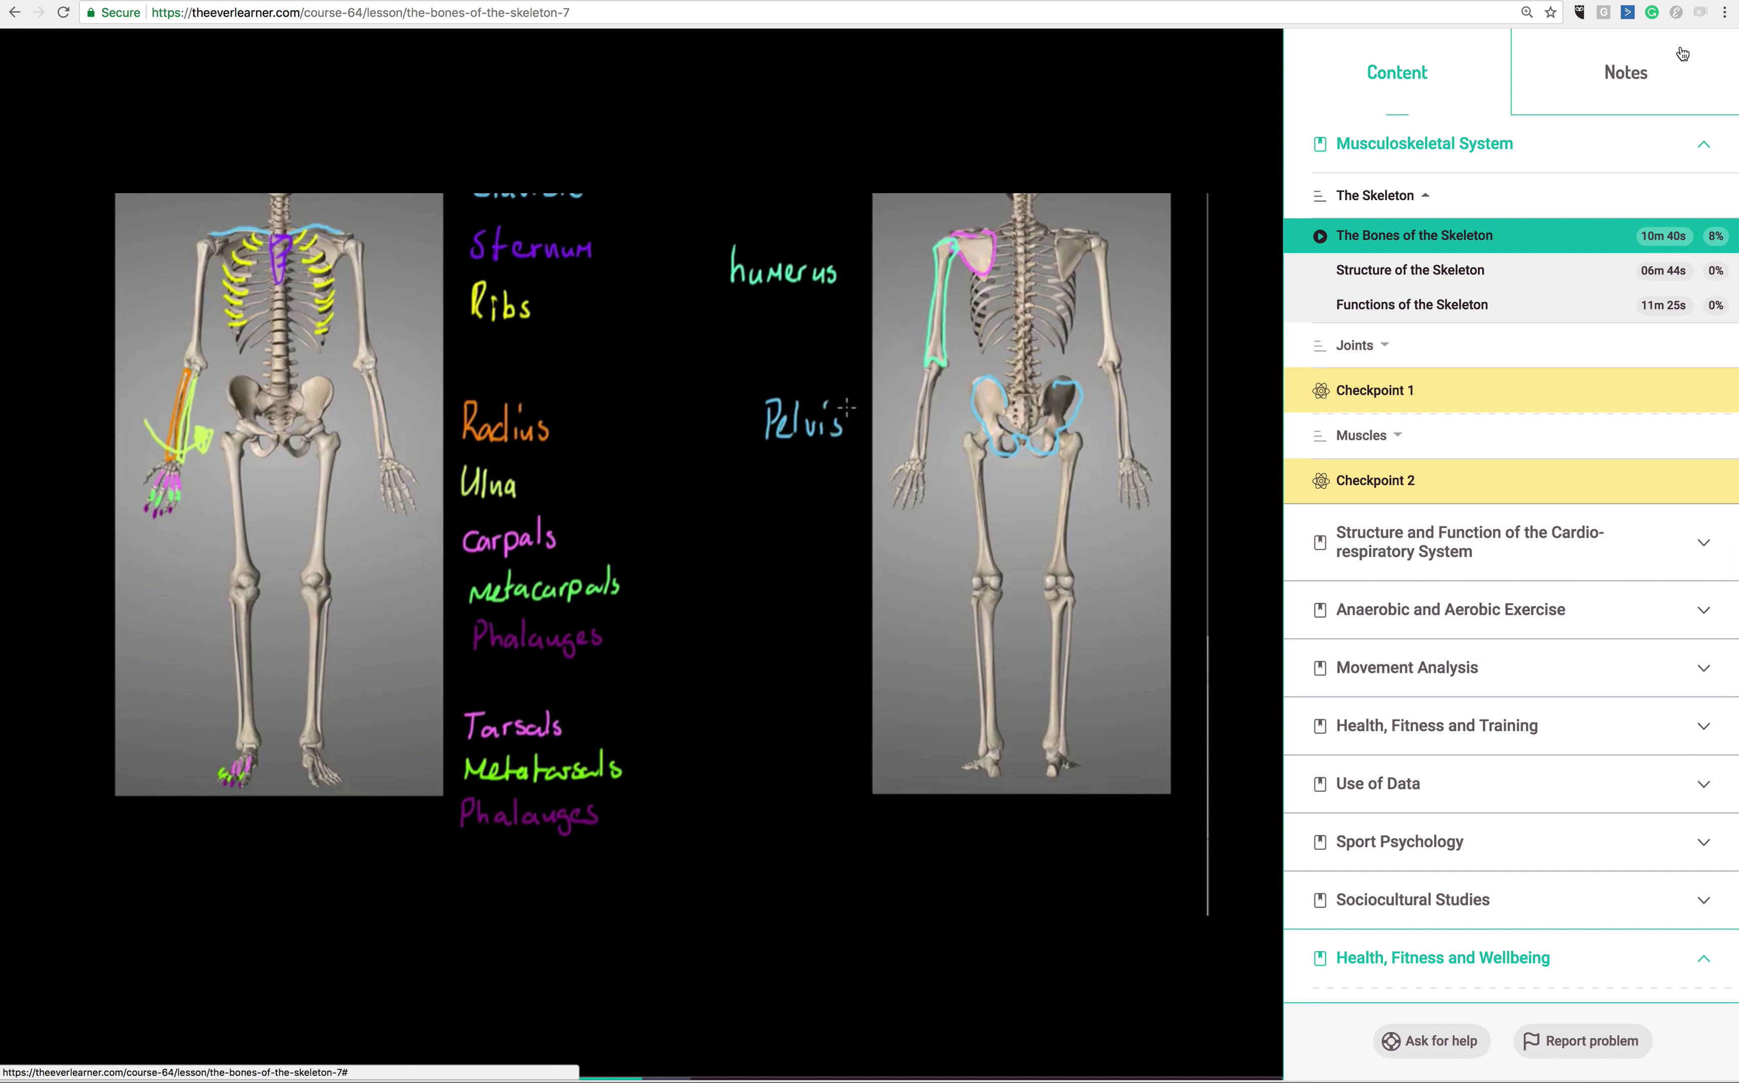
In the Notes panel, save '#Pelvis is in the middle of the body and #articulates with the #femur' at 5:52.
left_click(1624, 84)
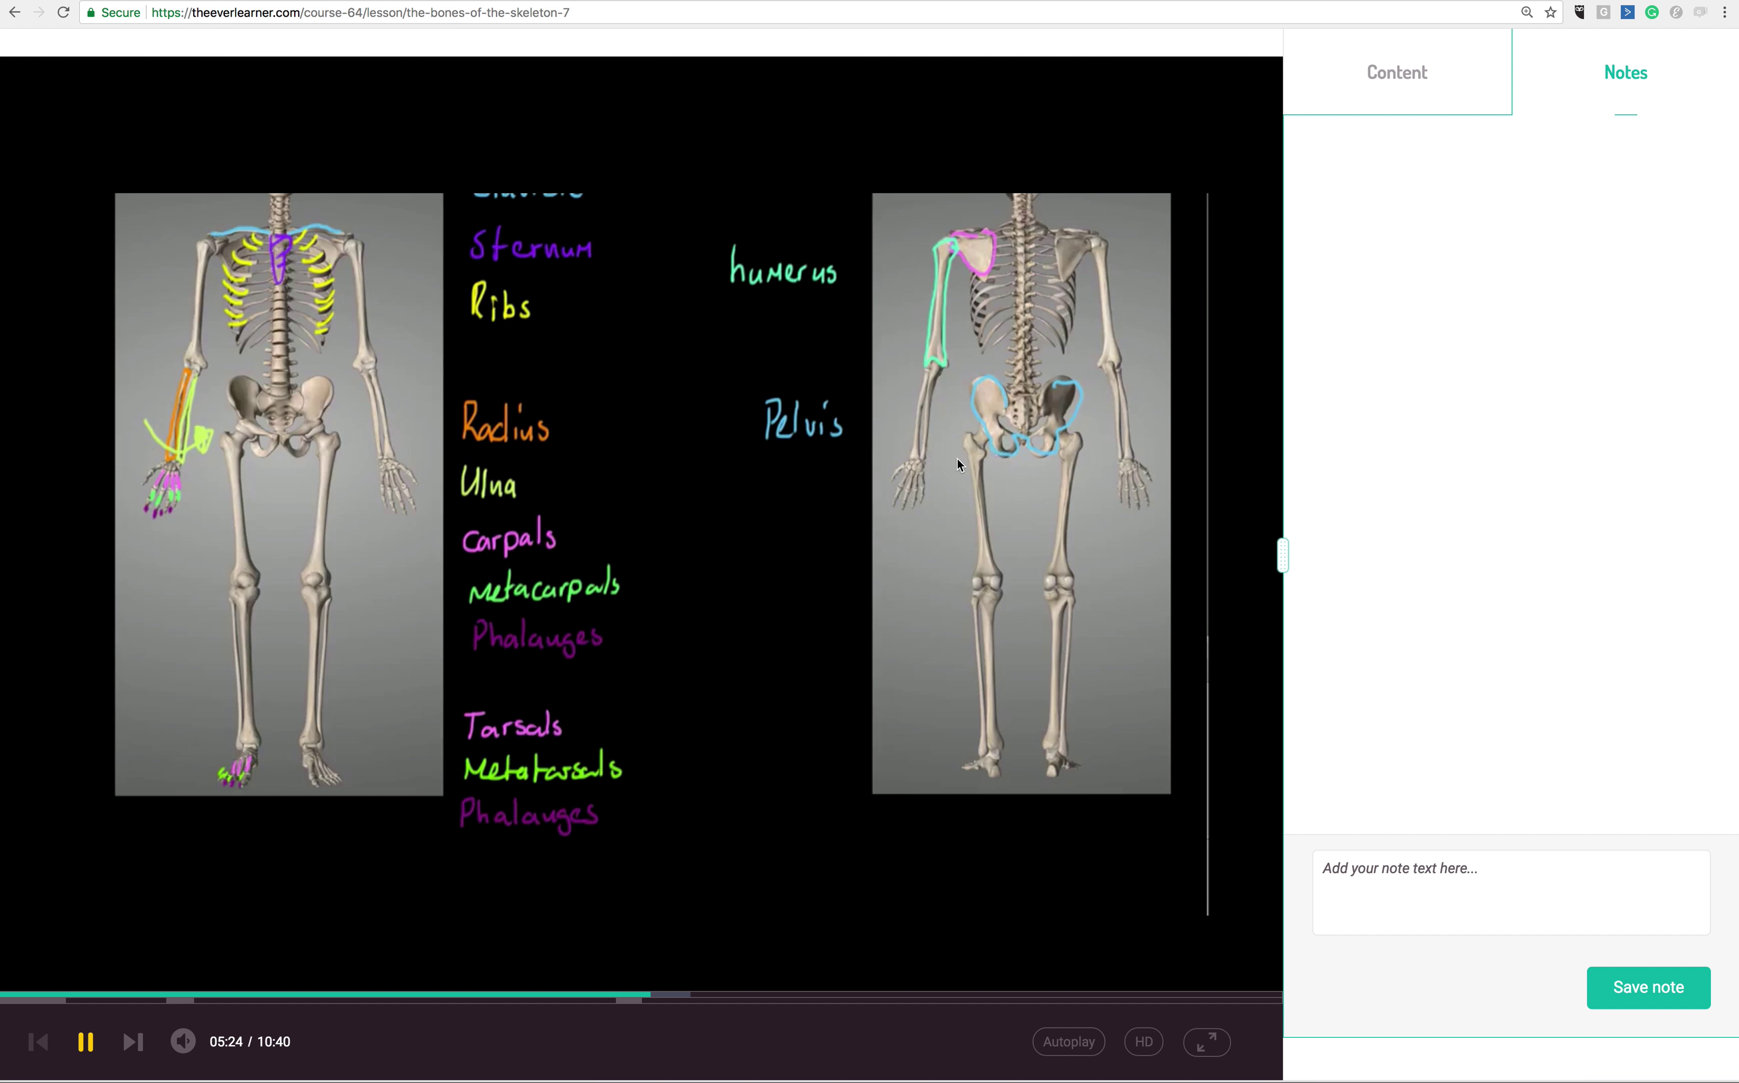
left_click(1432, 875)
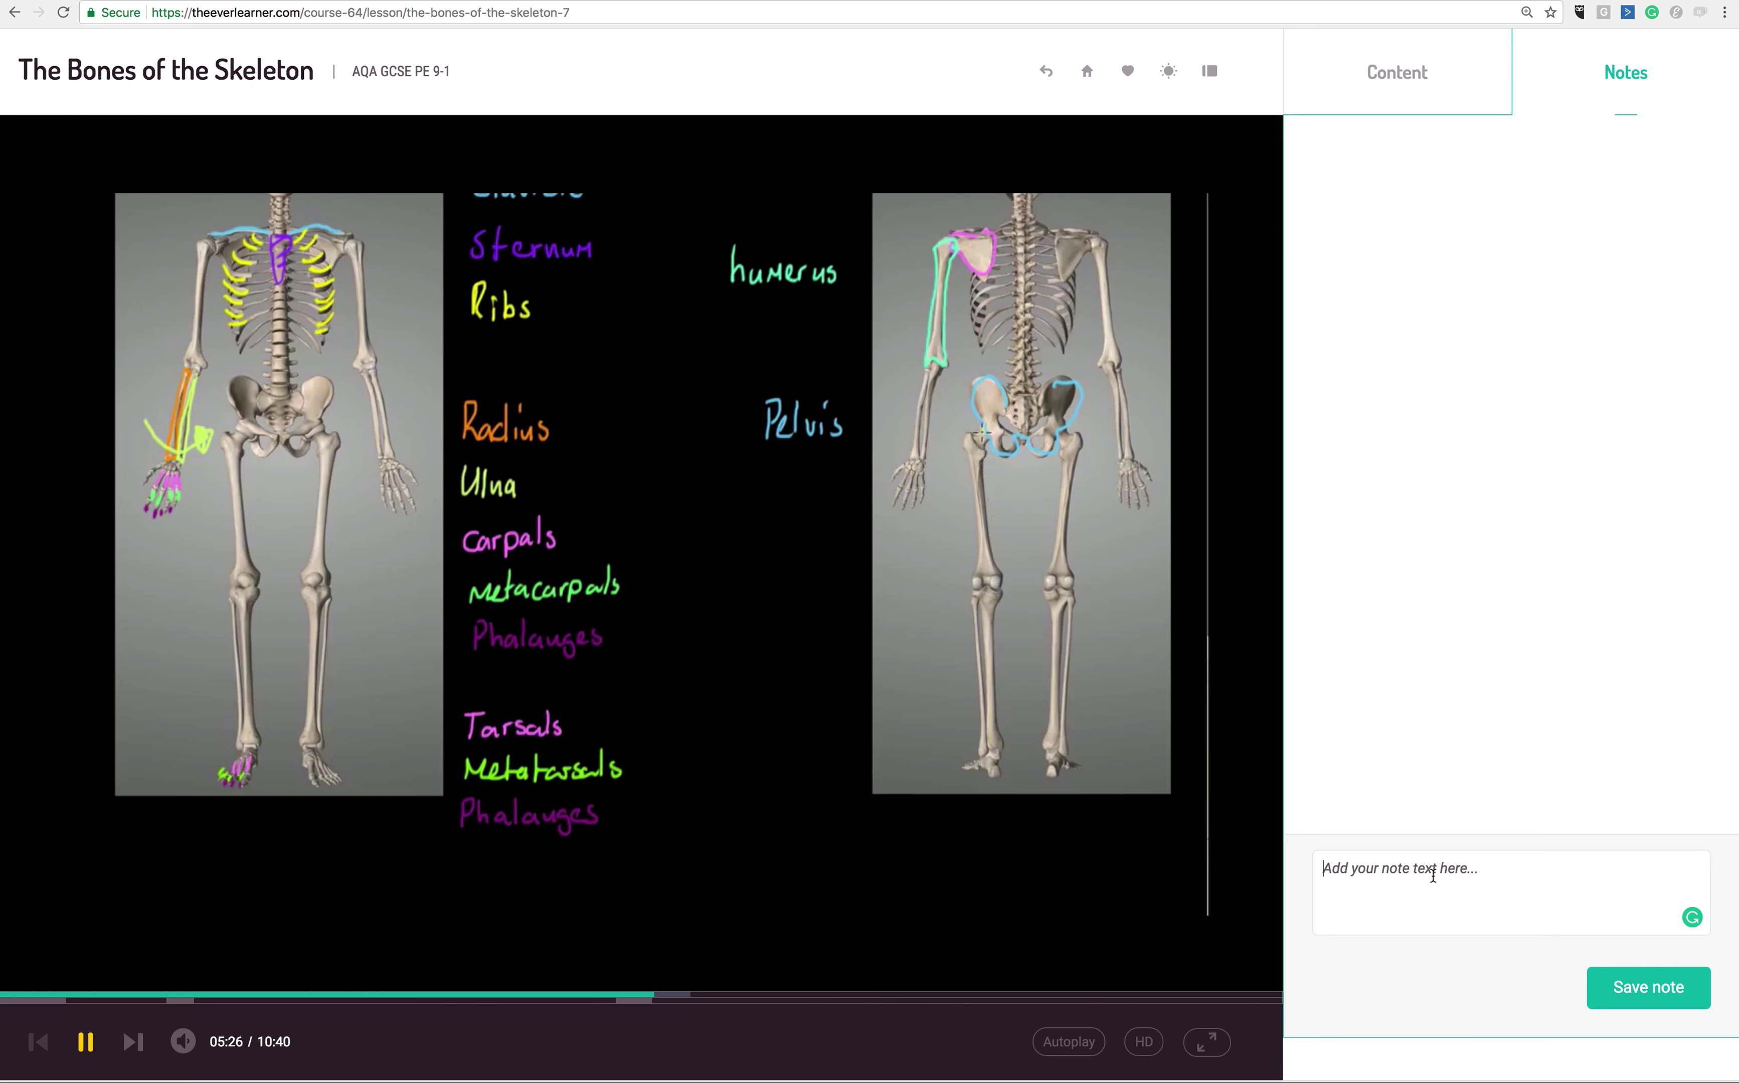
type("#")
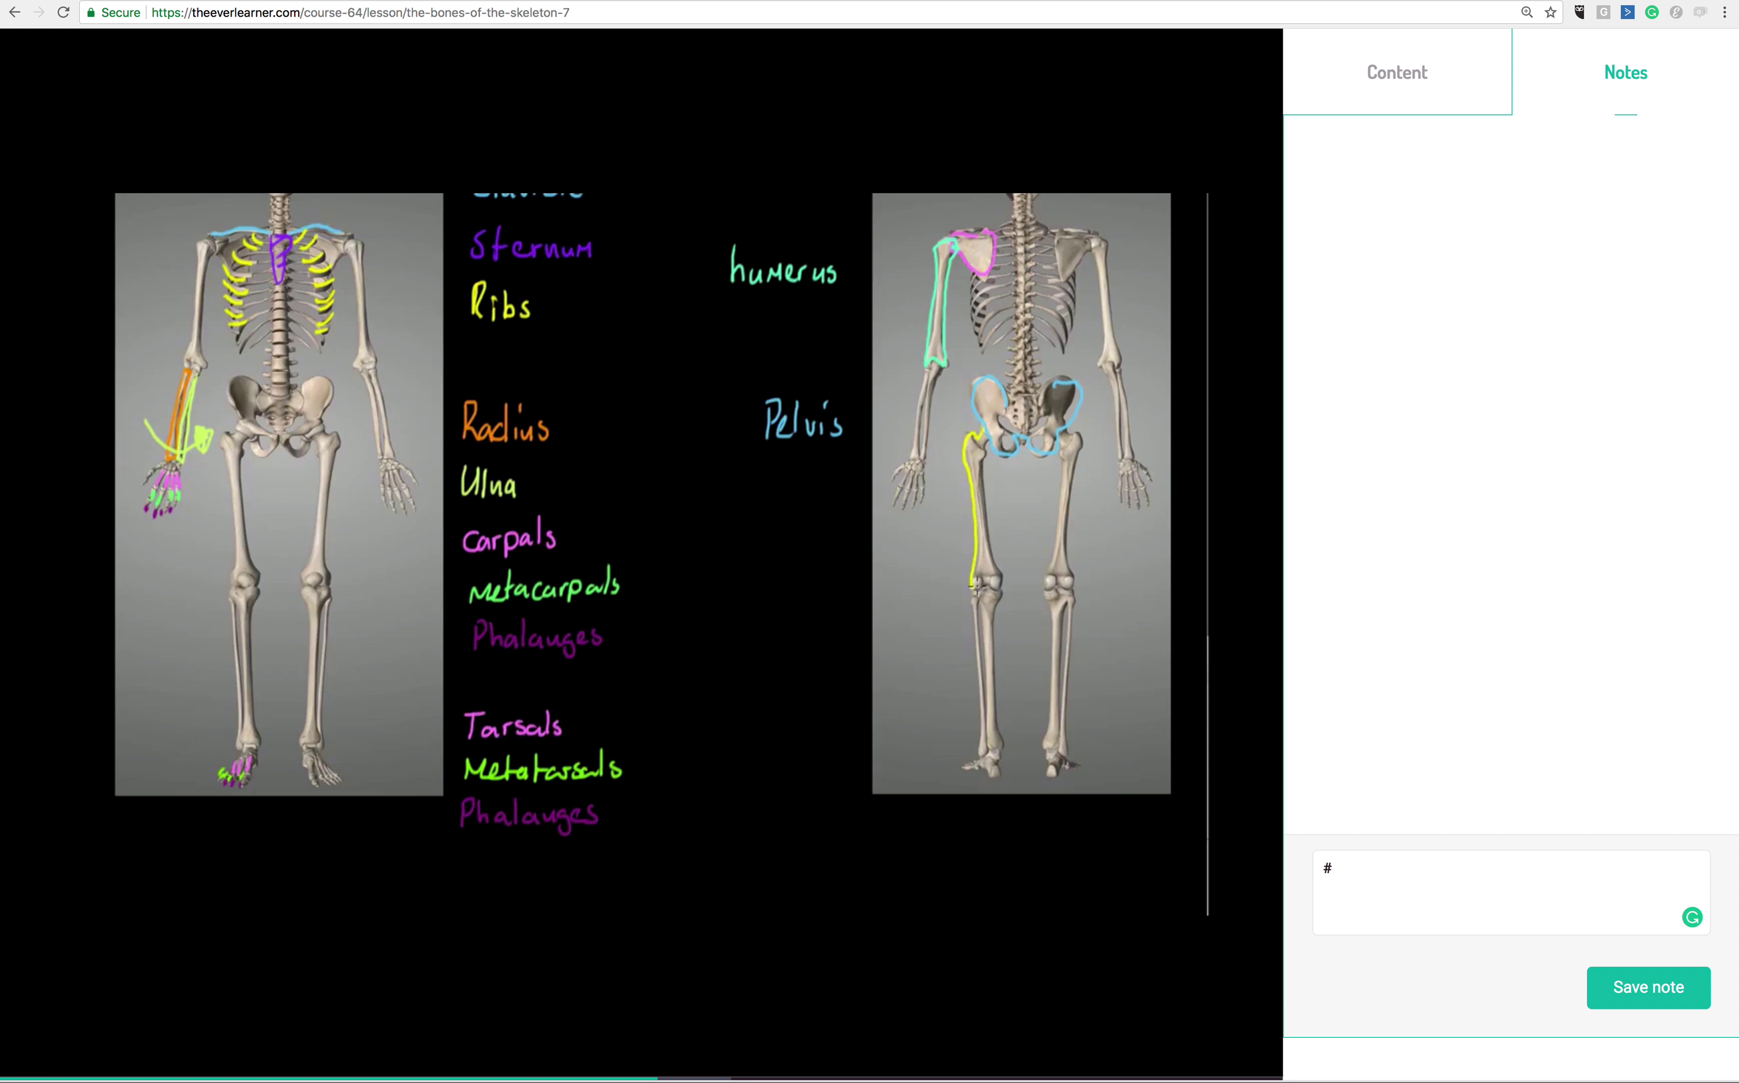
type("Pelvis is in the mi")
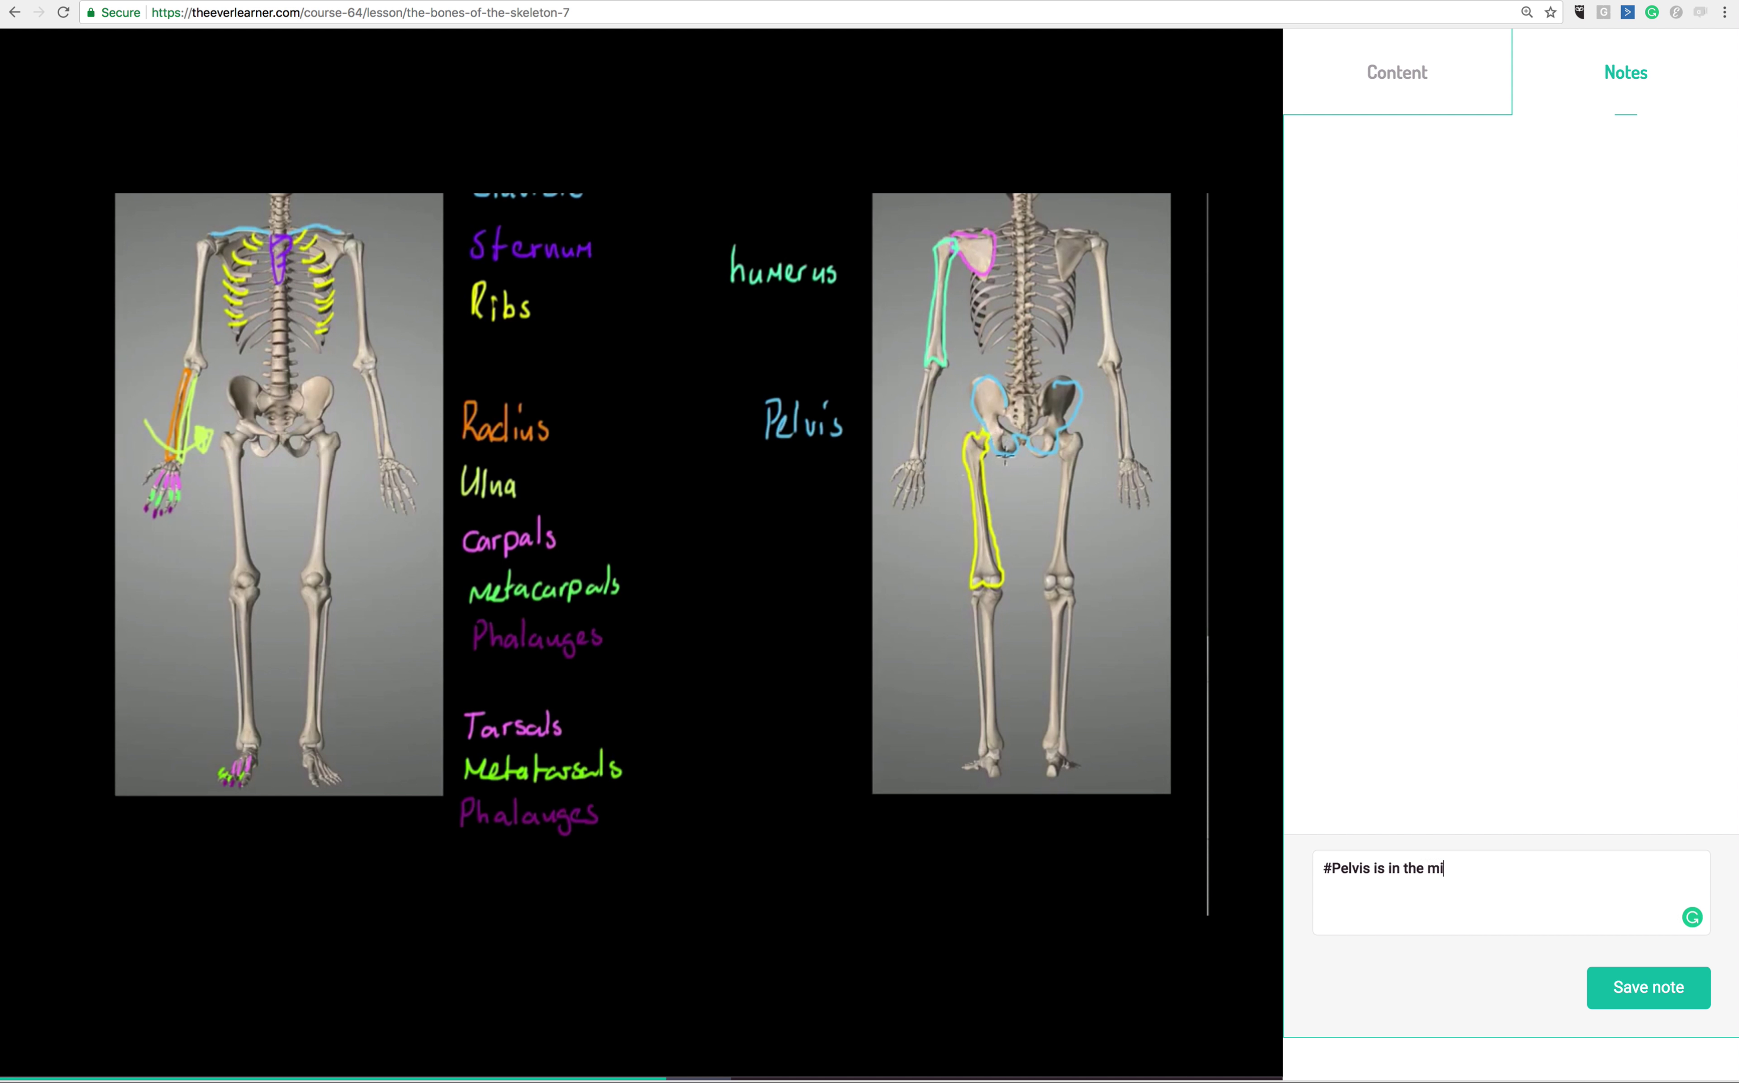
type("ddle of the body")
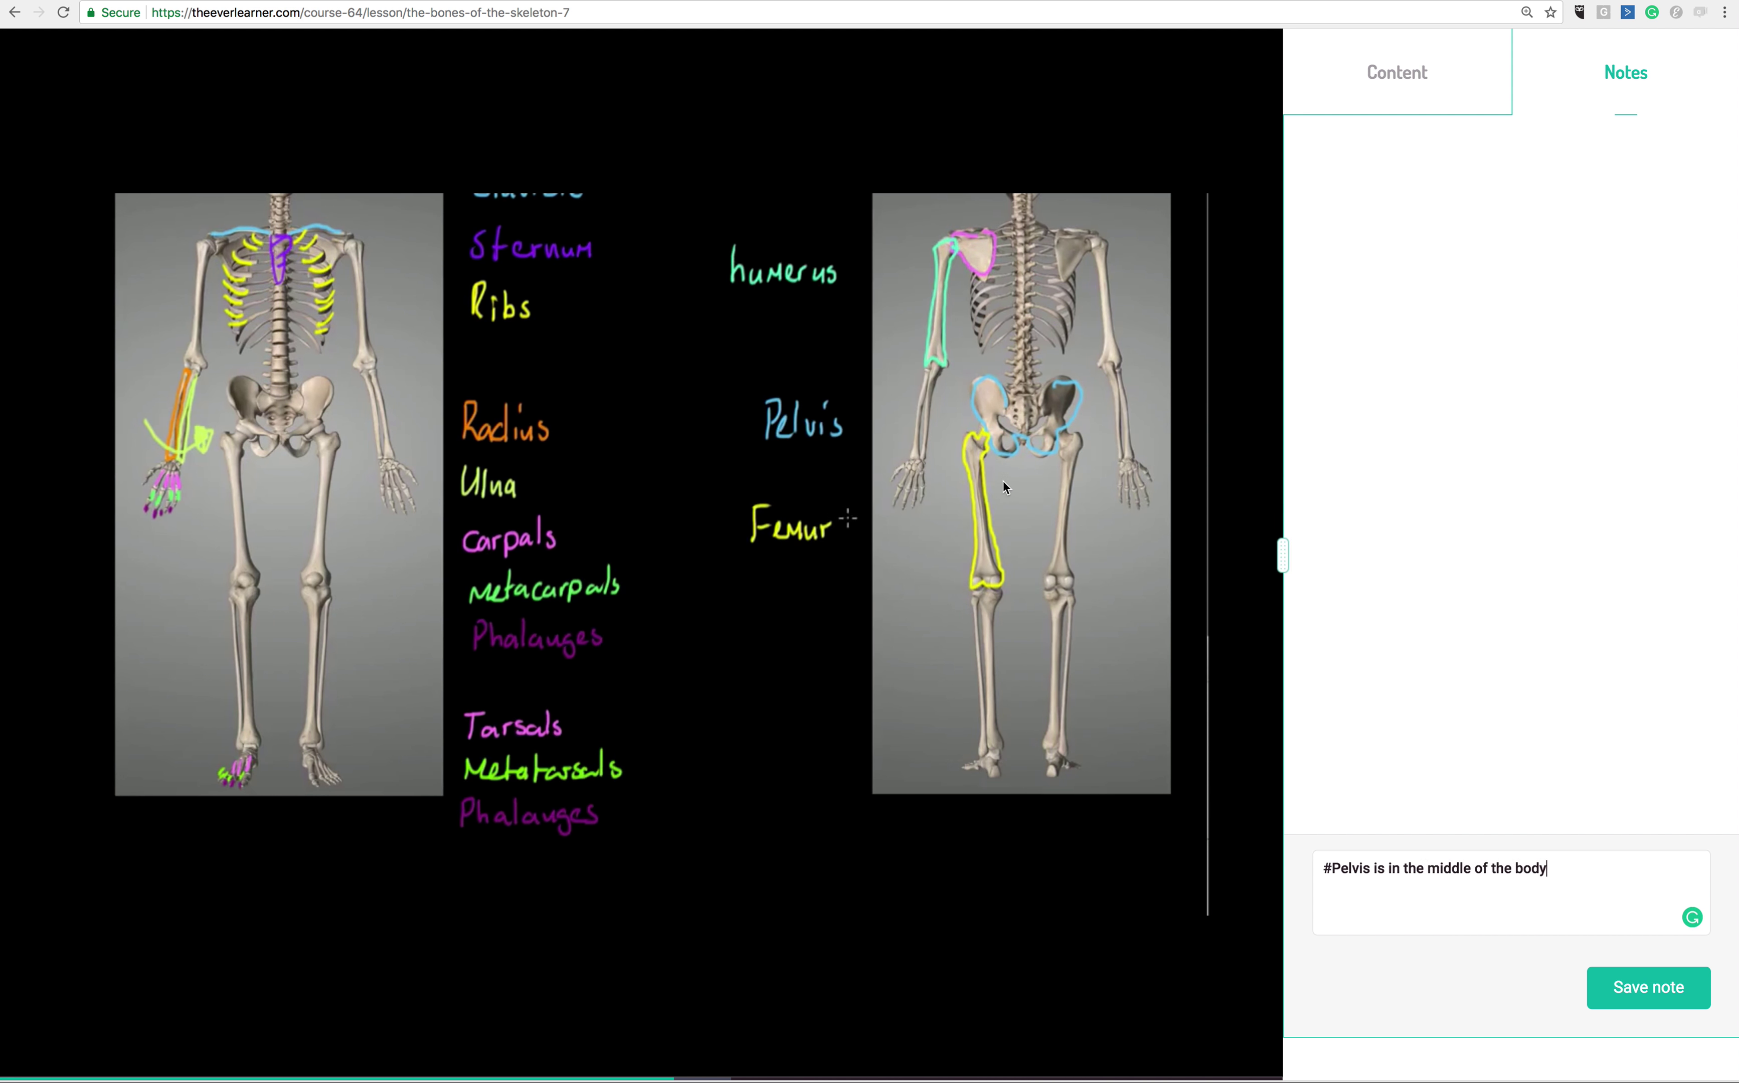
type(" and #articluates with the ")
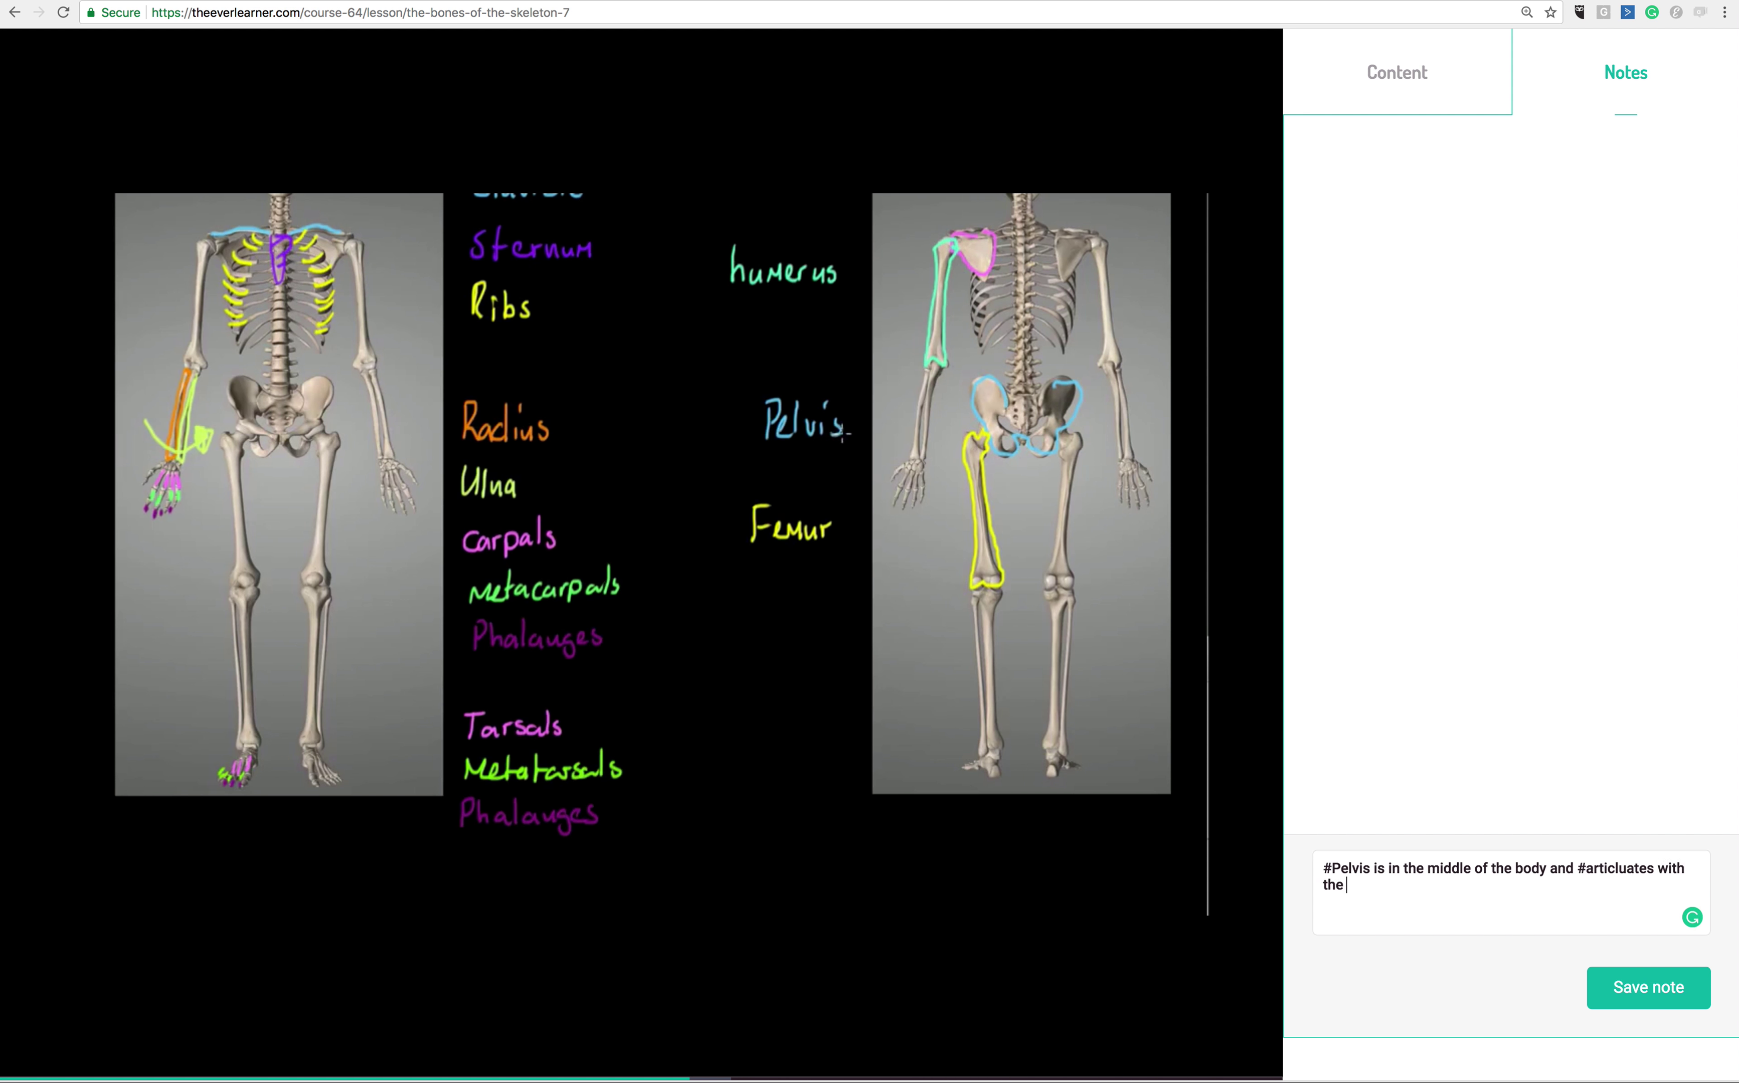
type("#femur.")
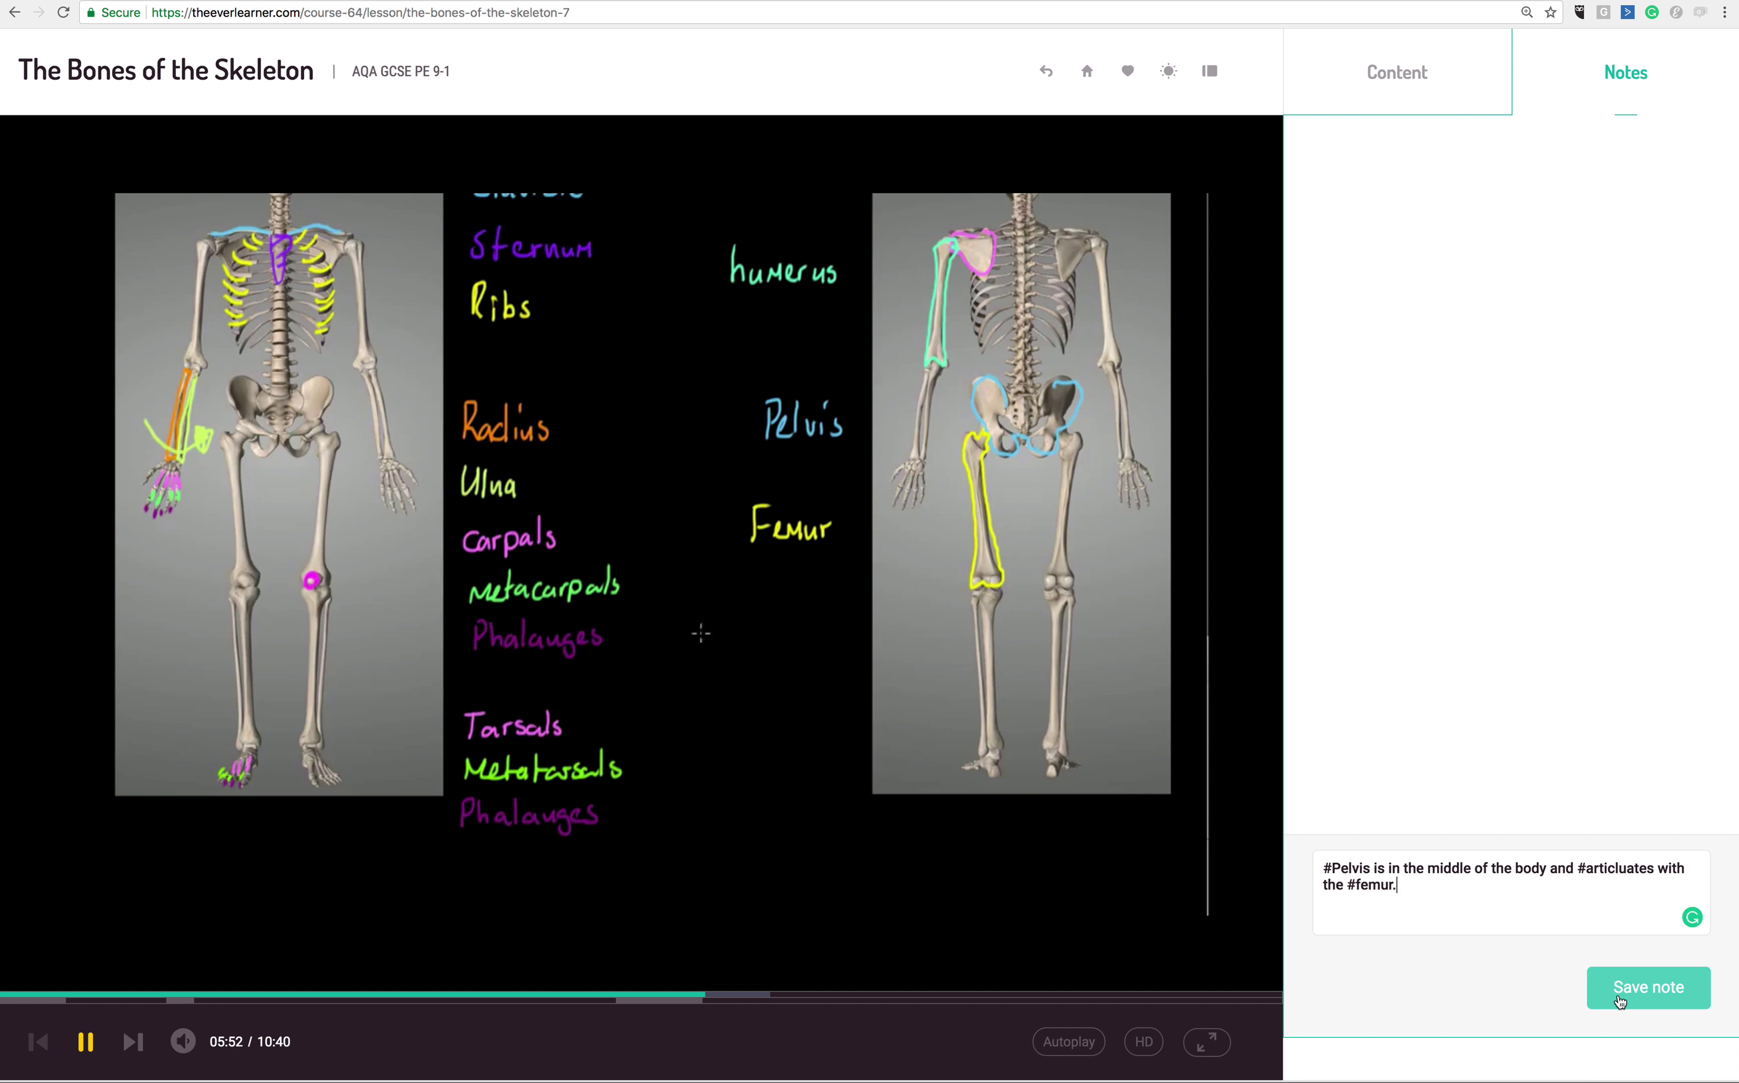
left_click(1624, 1000)
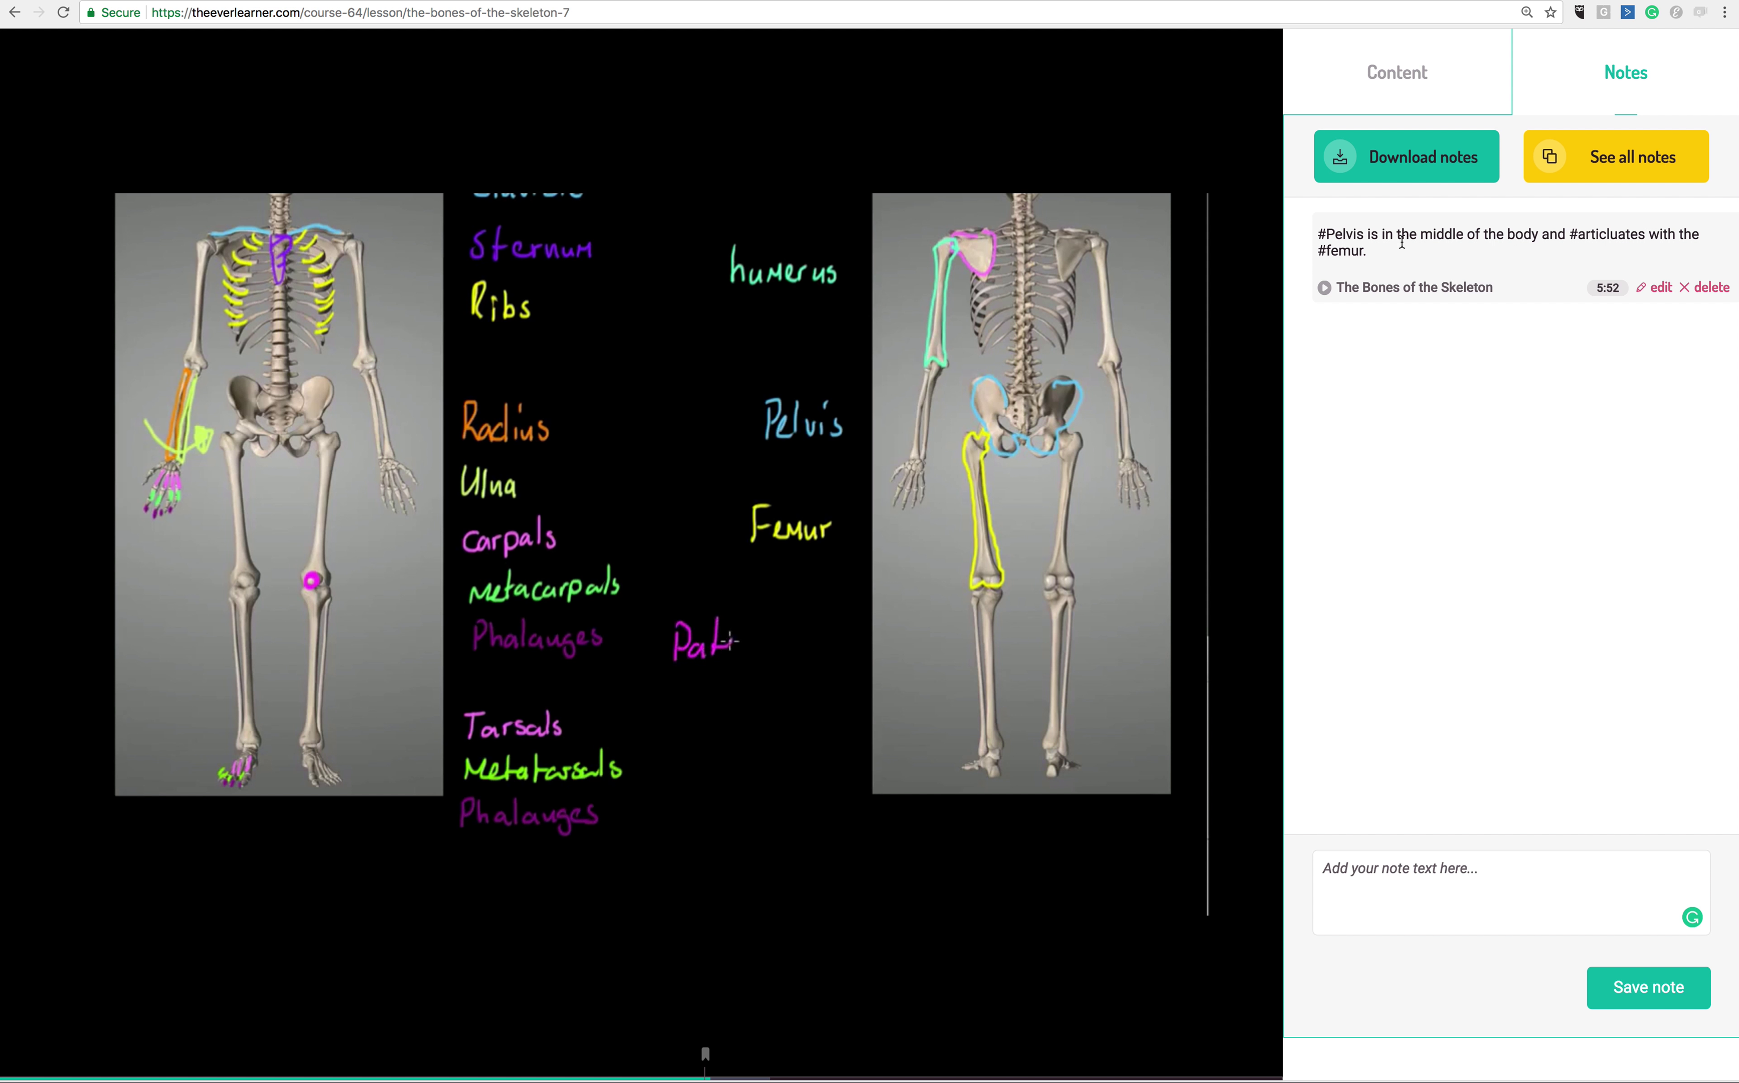
Pause at 5:57 and save the note 'The #patella is the kneecap. It sits within a #tendon.'.
left_click(682, 708)
left_click(1442, 901)
type("The patella is the kneecap")
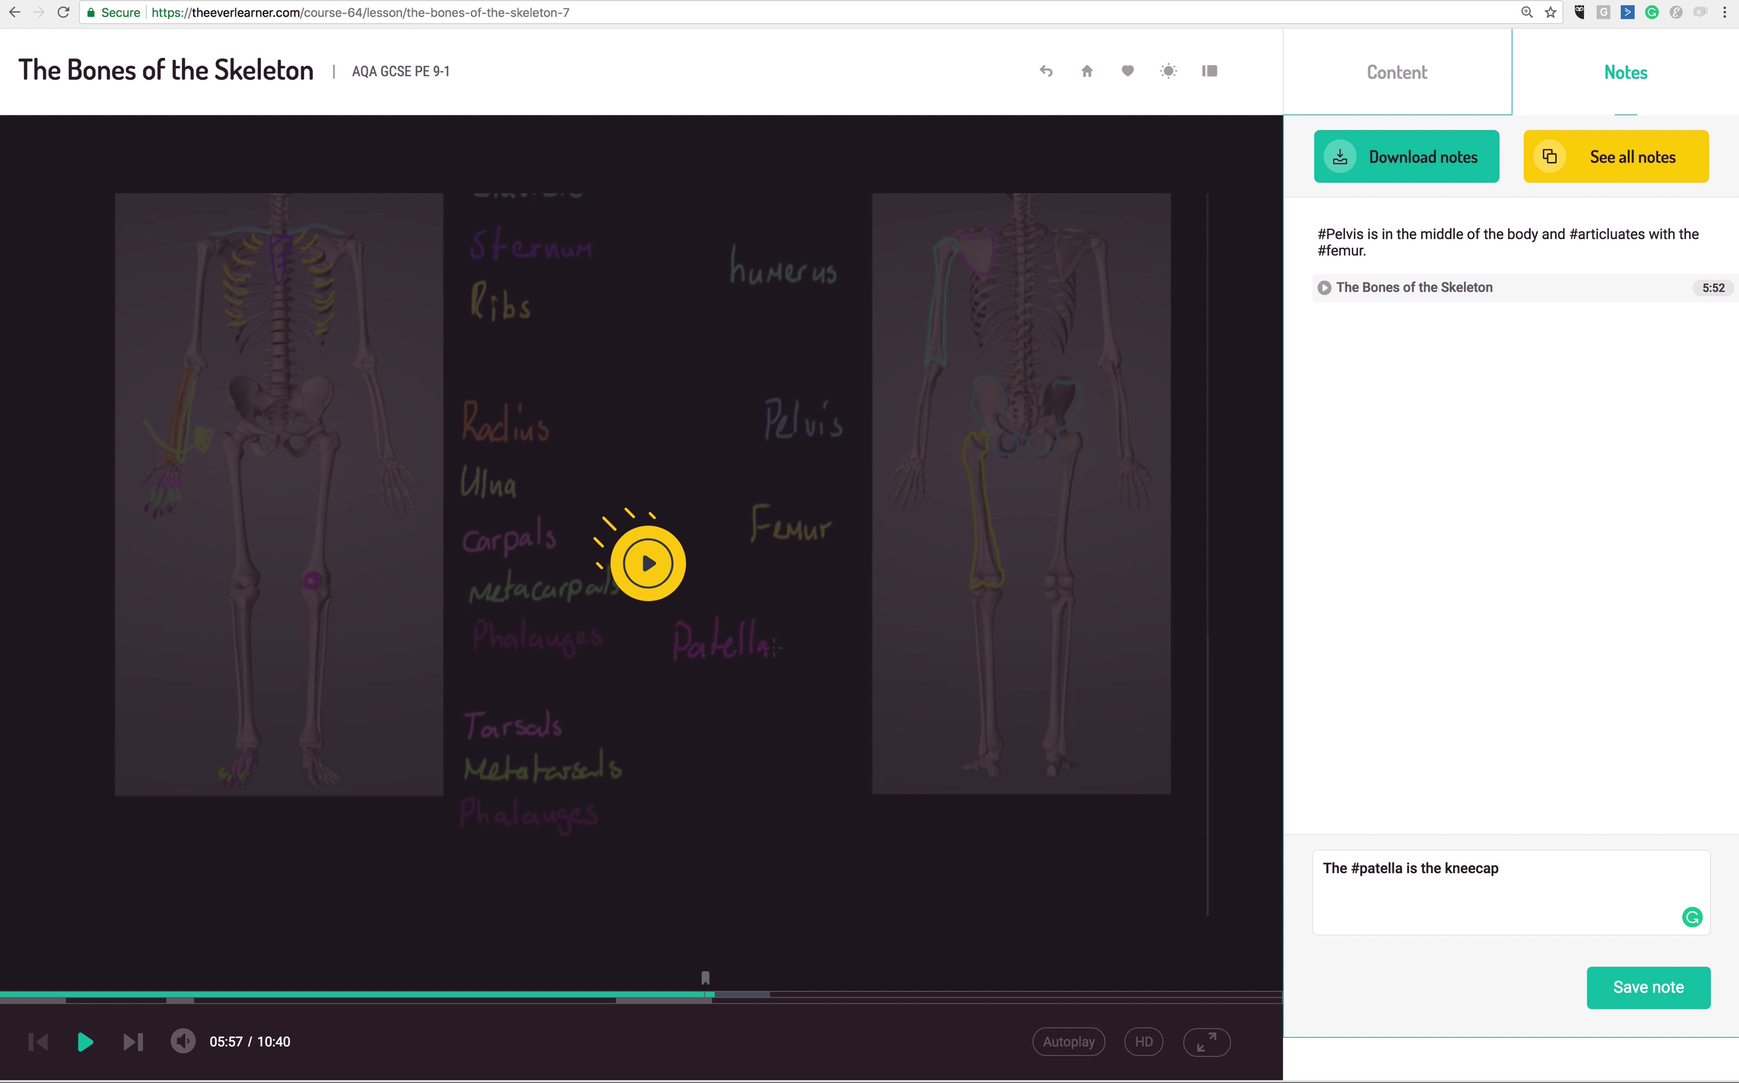
type("t sits within a tendo")
key("BackSpace")
key("BackSpace")
key("BackSpace")
key("BackSpace")
left_click(1648, 987)
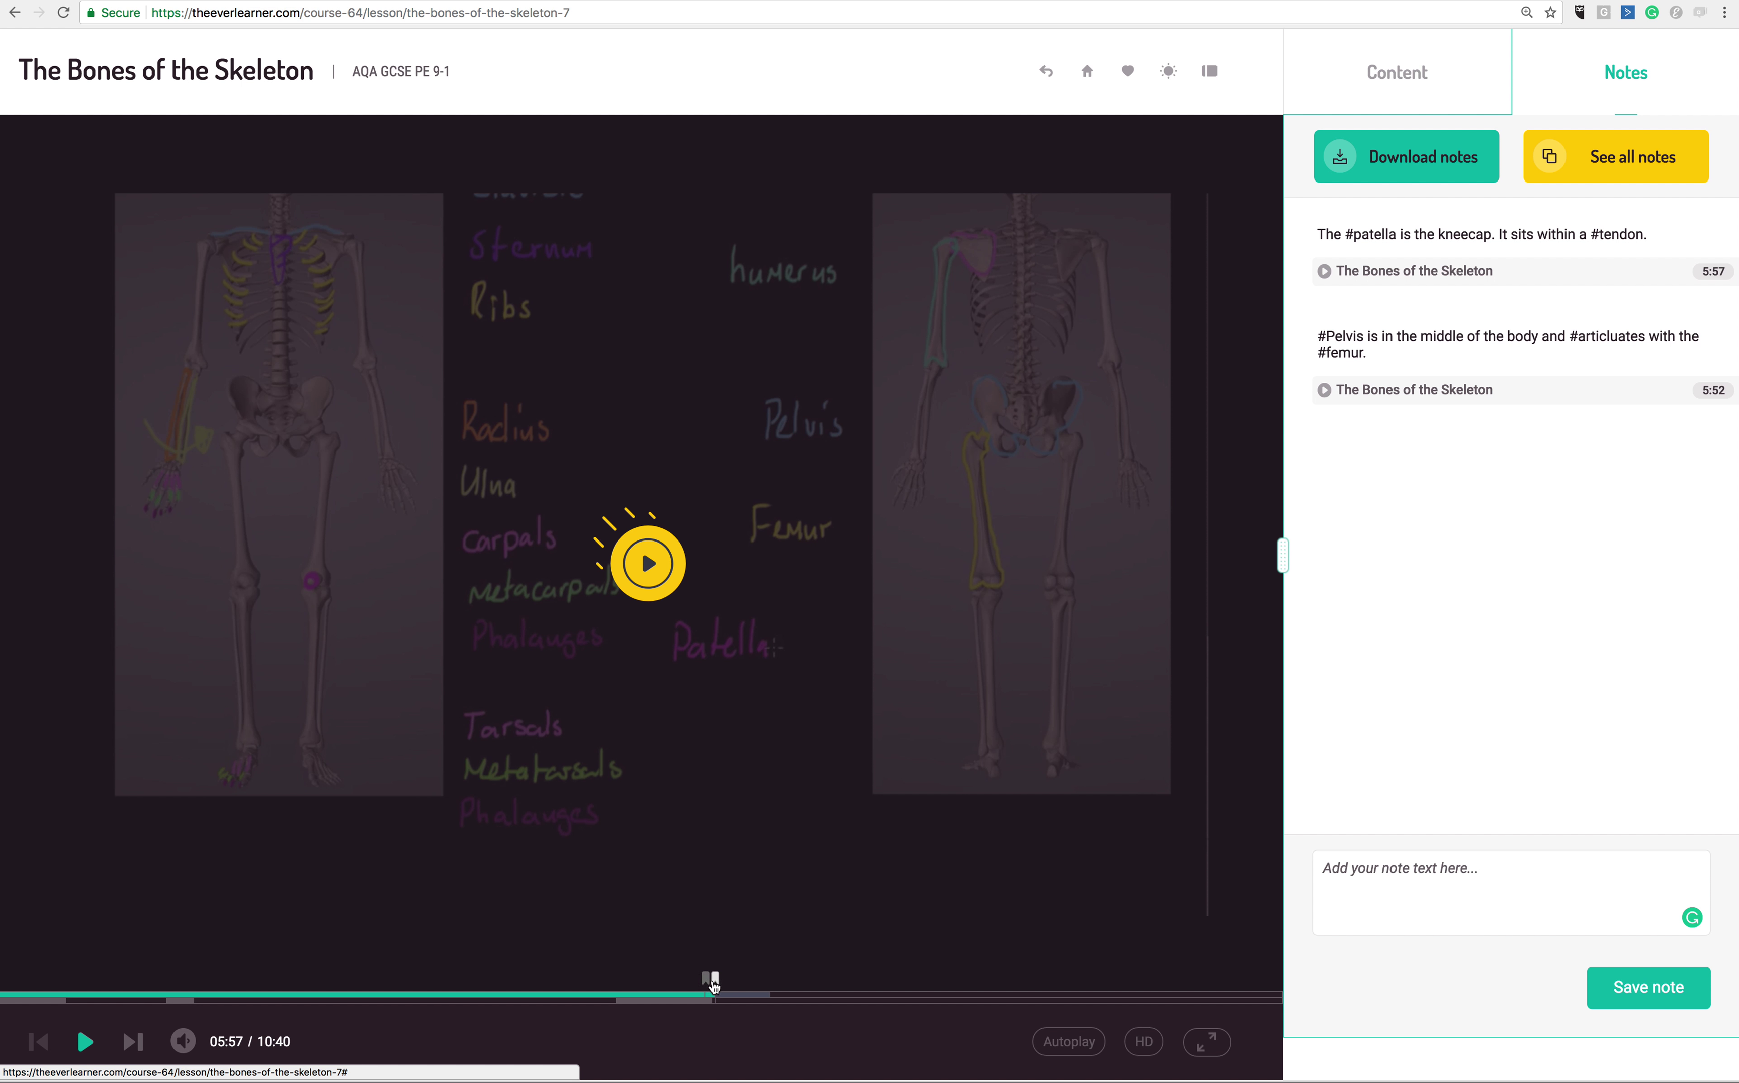
Jump to 08:06, play until 8:13, pause, and save the note 'The #humerus....'.
left_click(974, 995)
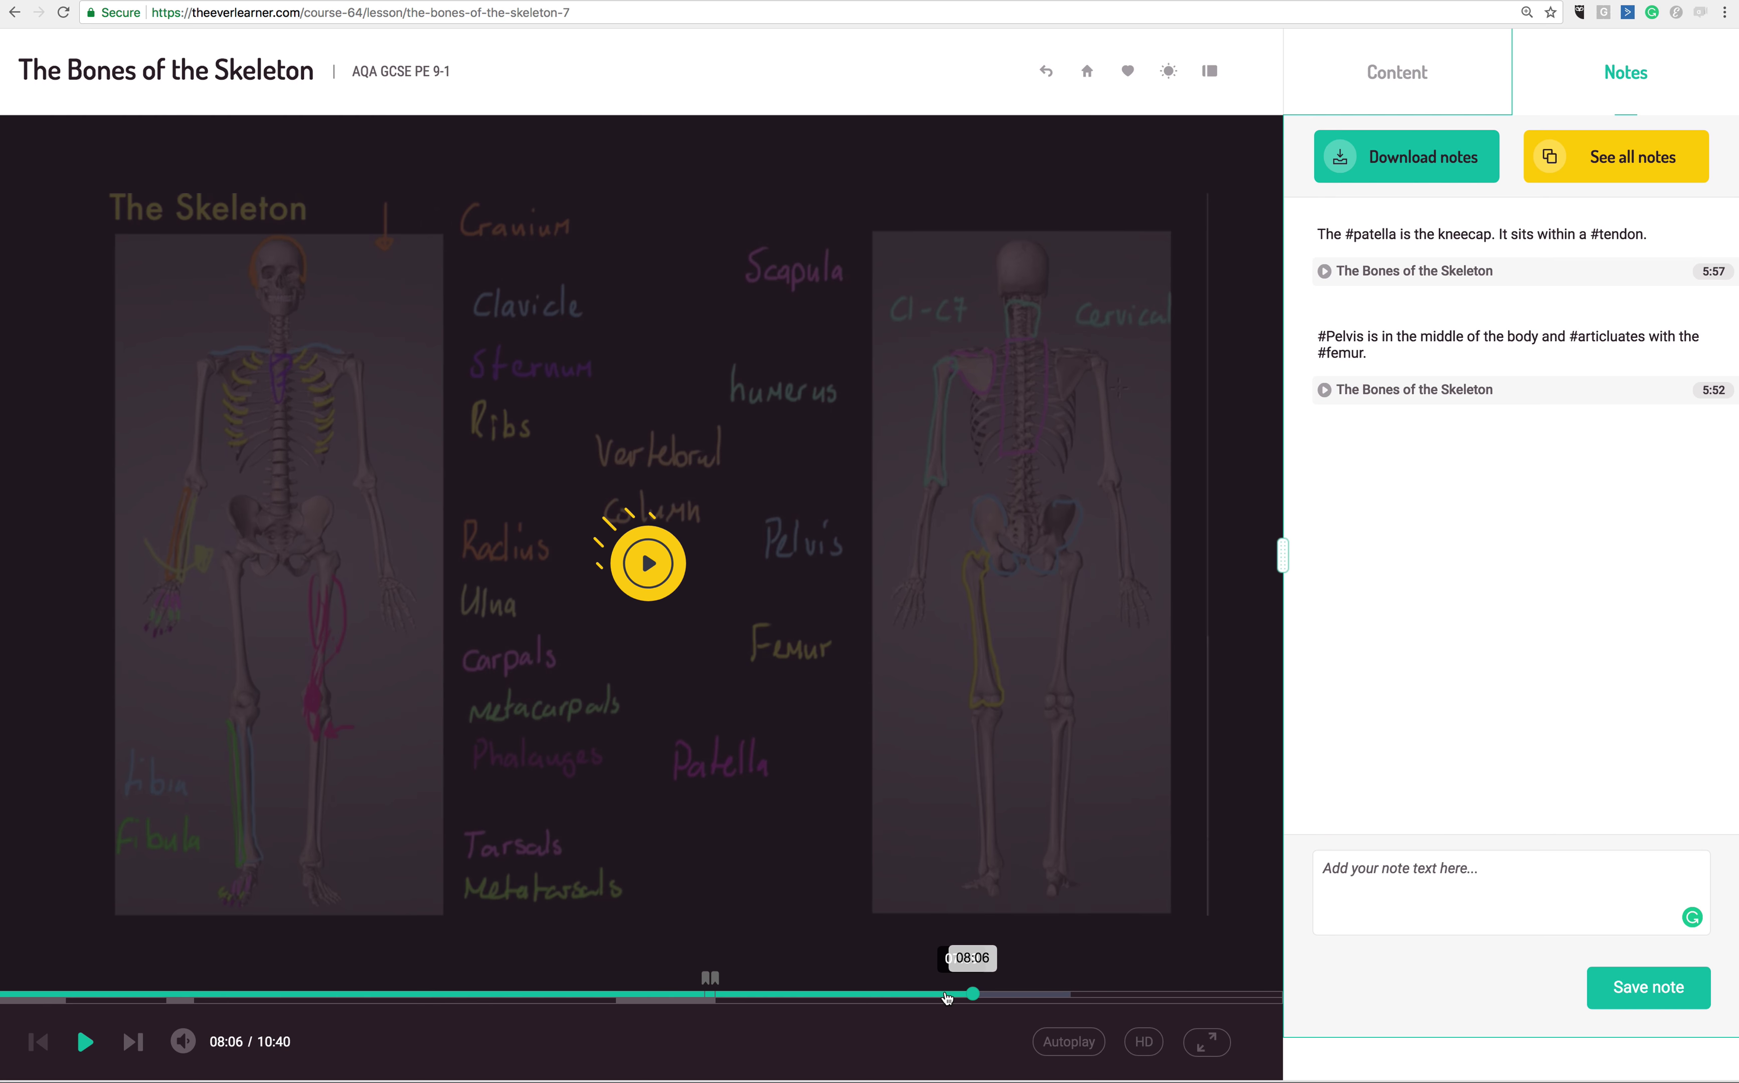
left_click(701, 656)
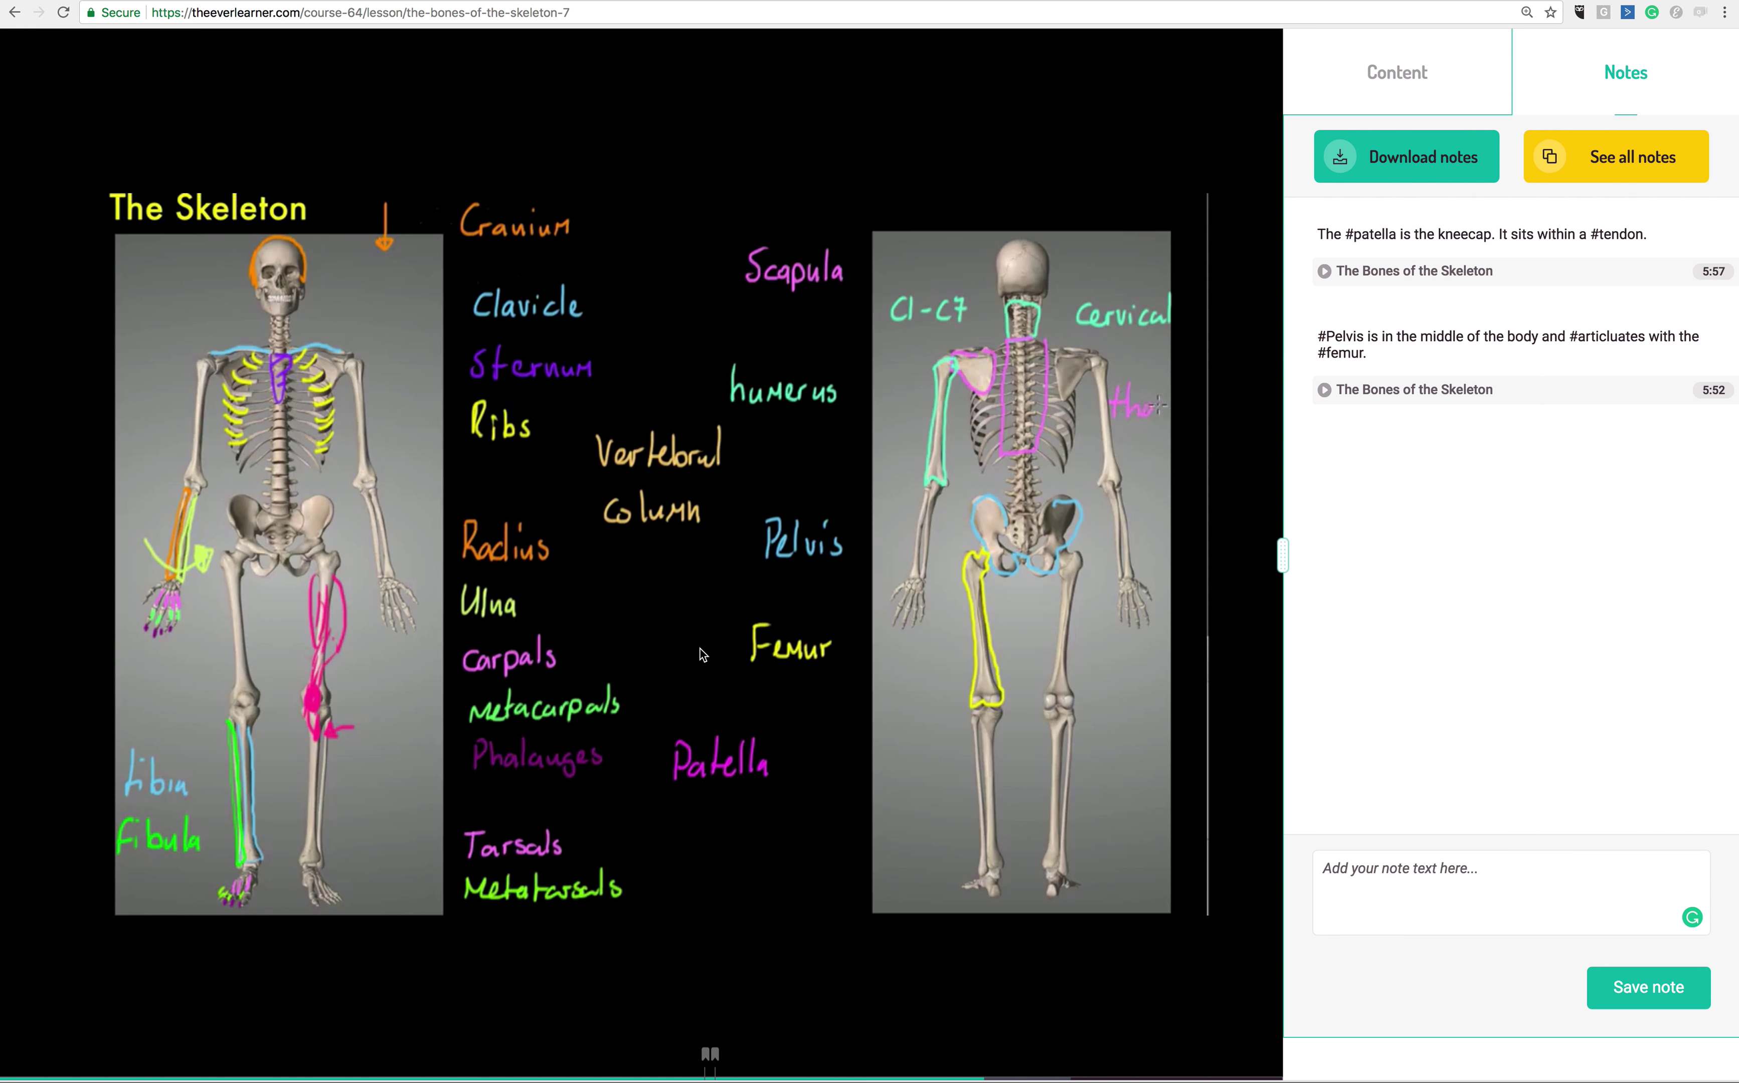
left_click(696, 653)
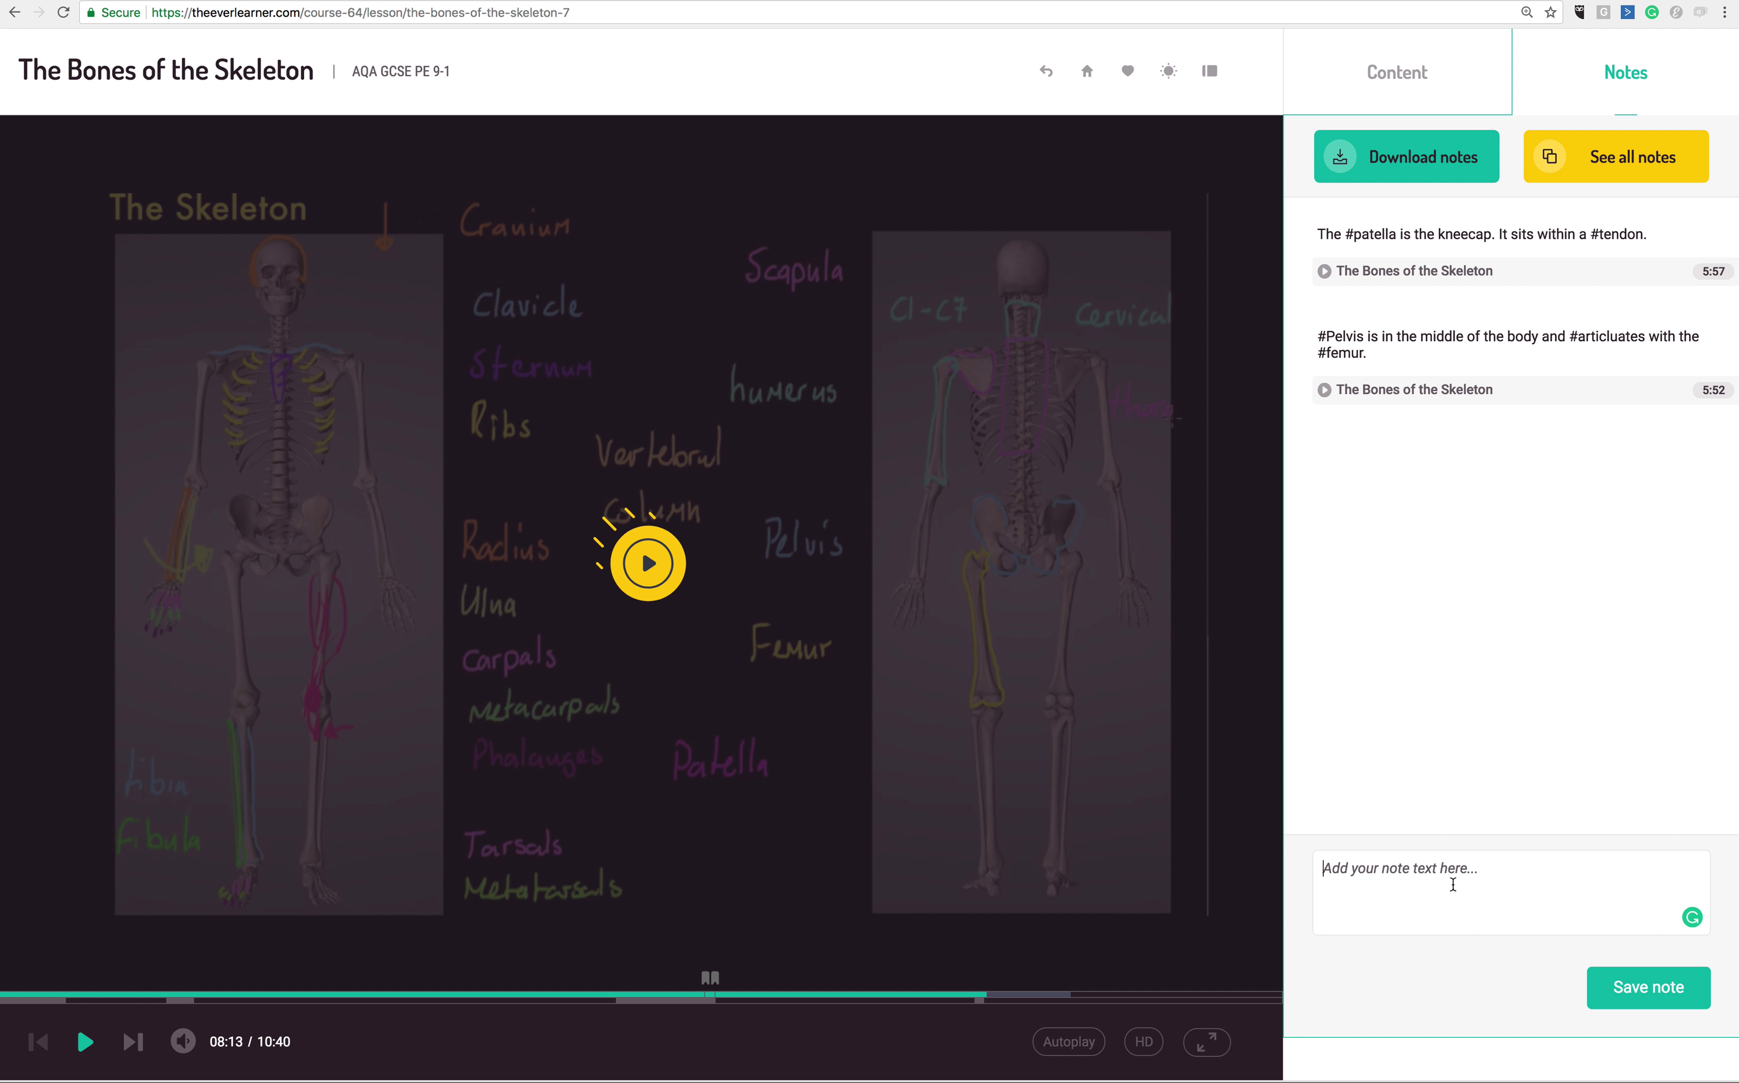
type("The")
type("#humerus....")
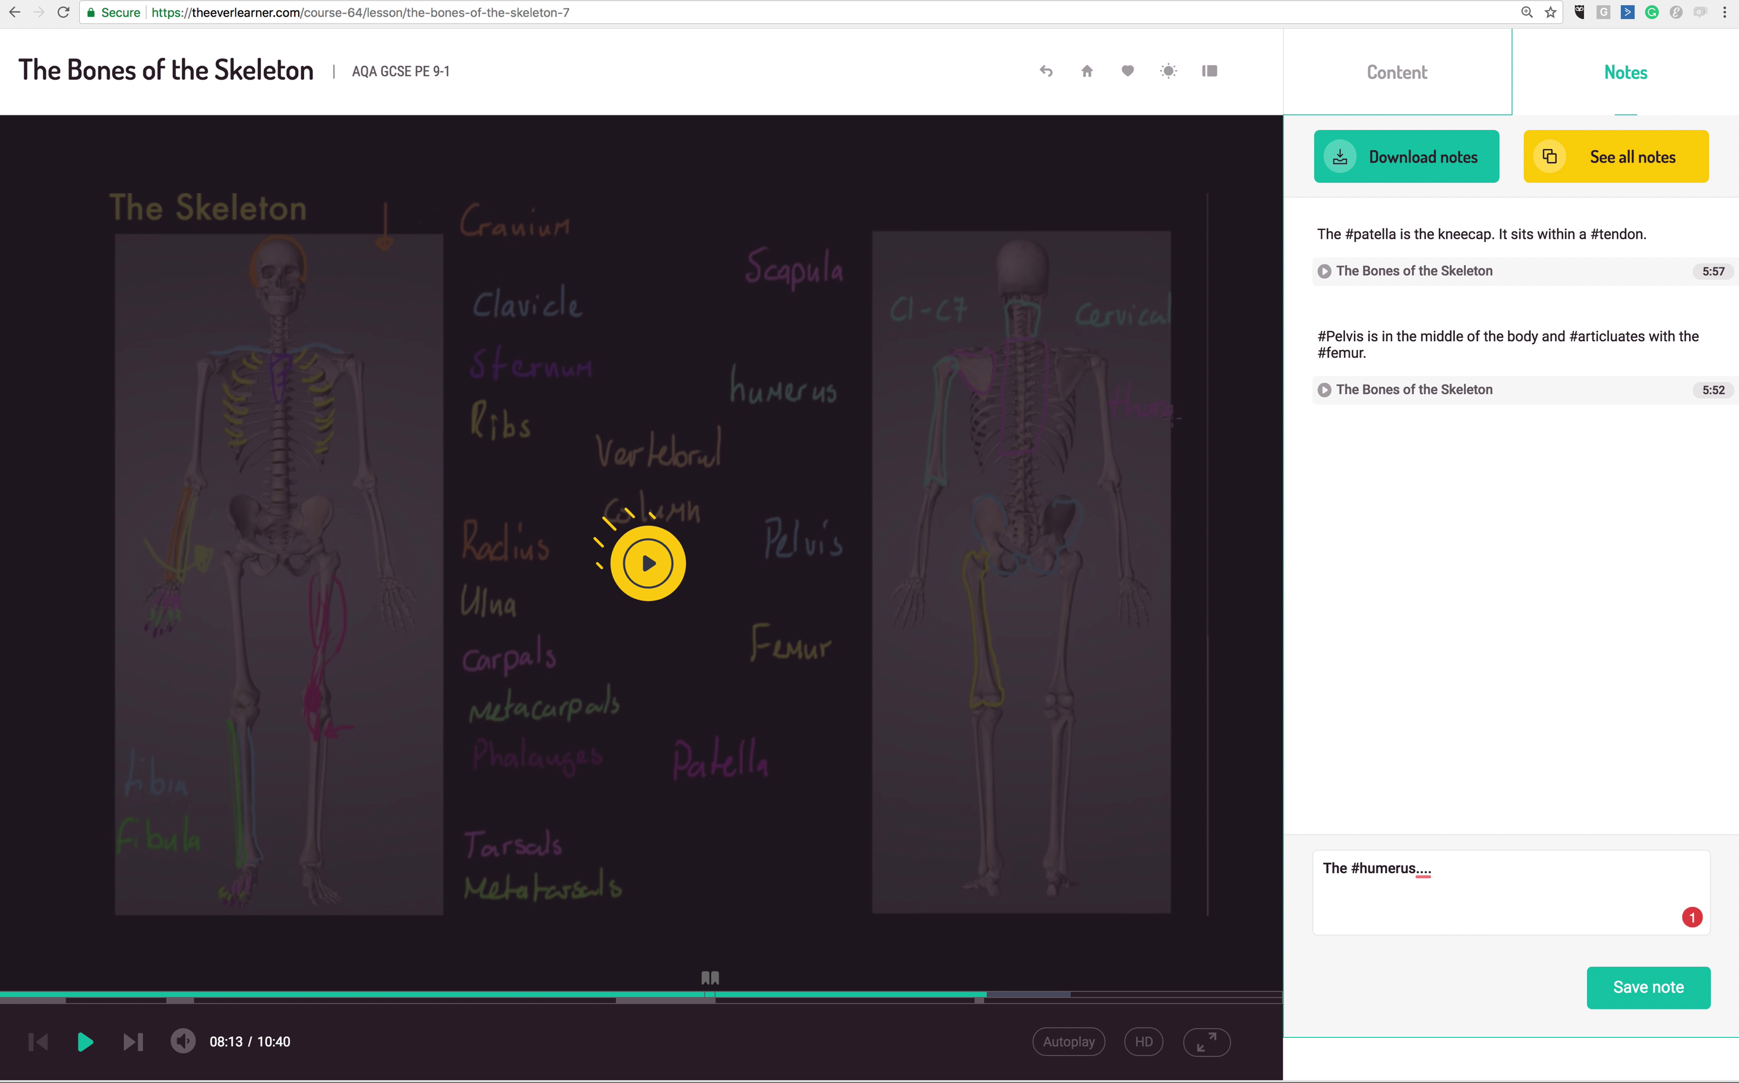
left_click(1646, 987)
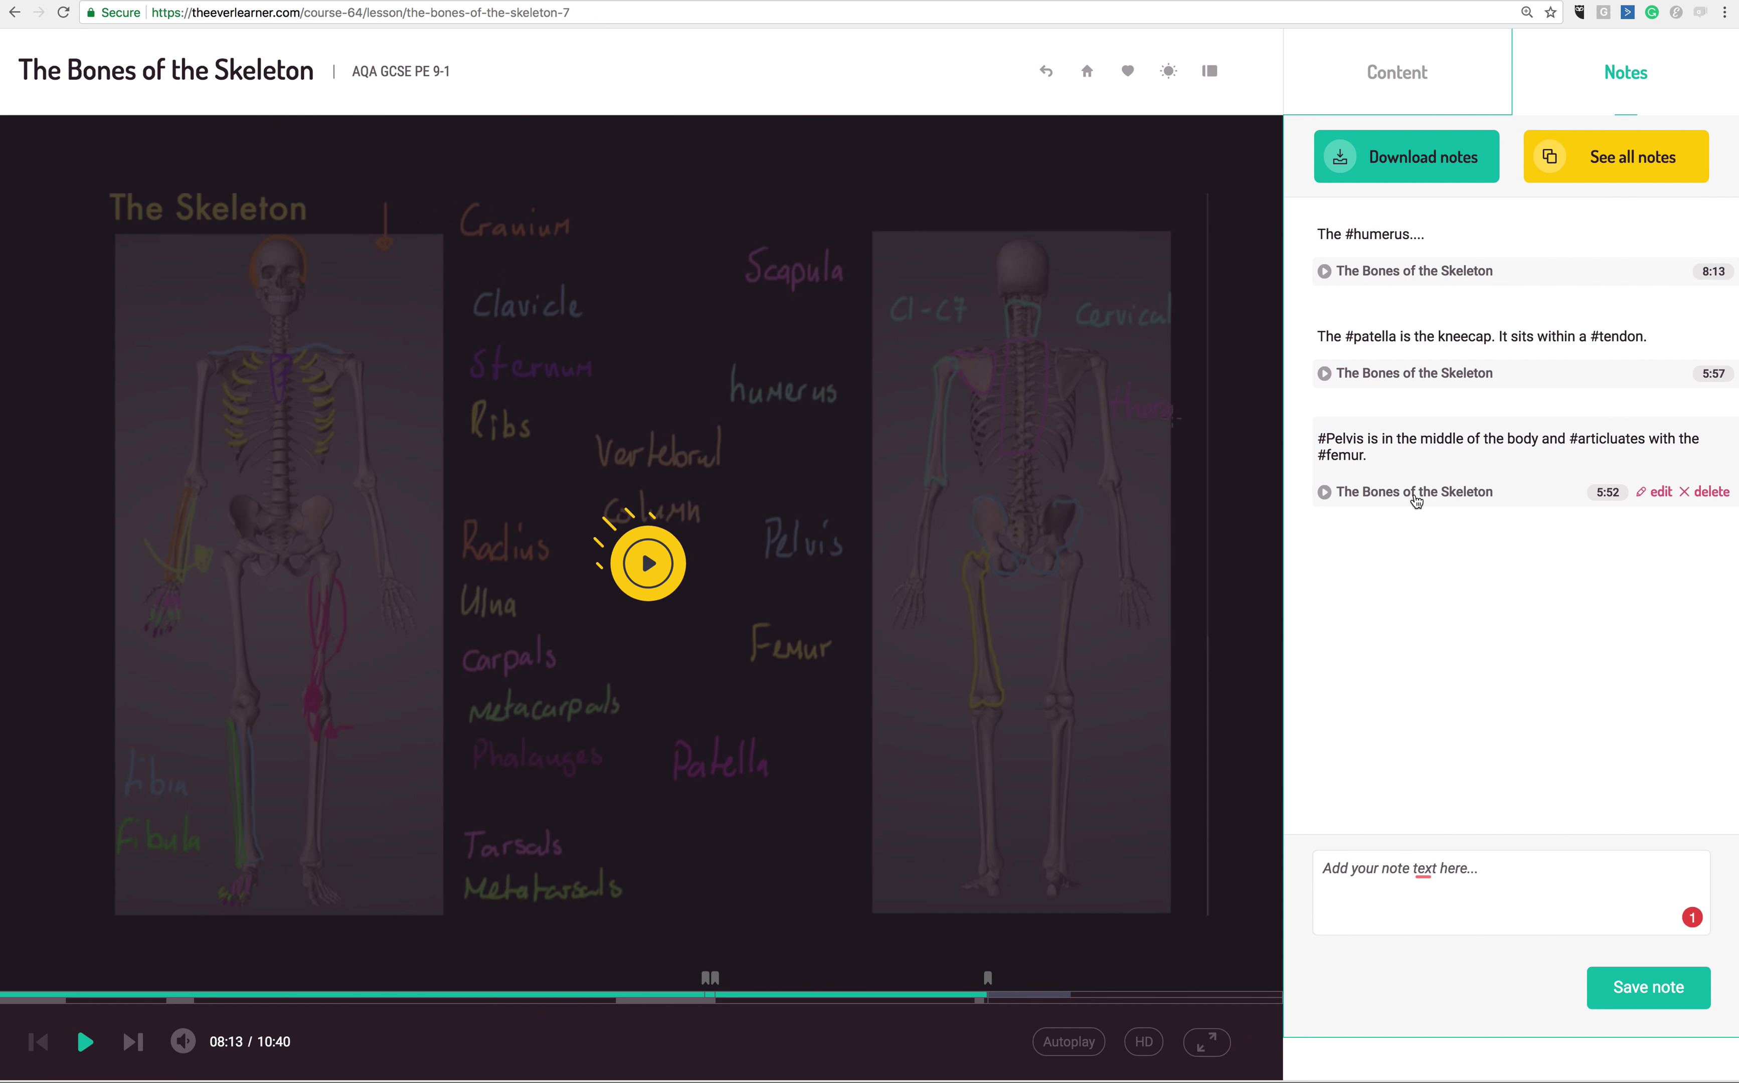
Replay the video from the Pelvis note's 5:52 timestamp up to about 6:31.
left_click(1417, 496)
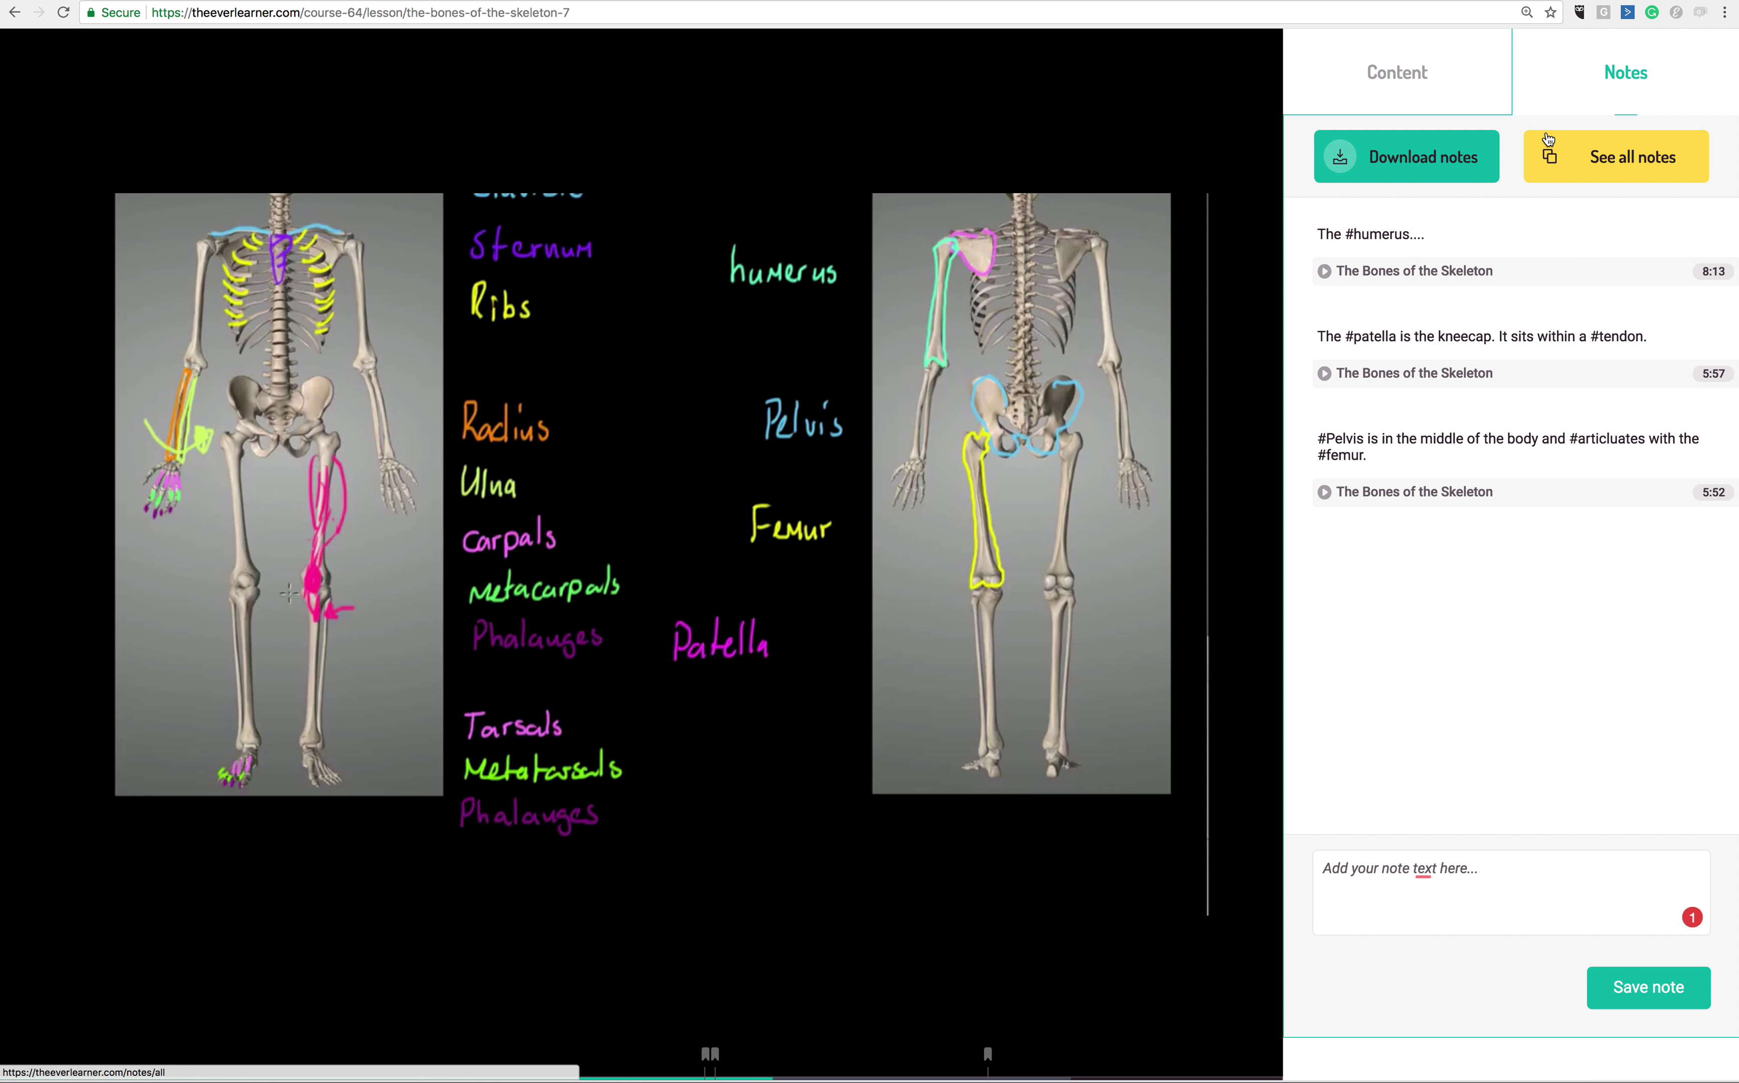
mouse_move(1065, 486)
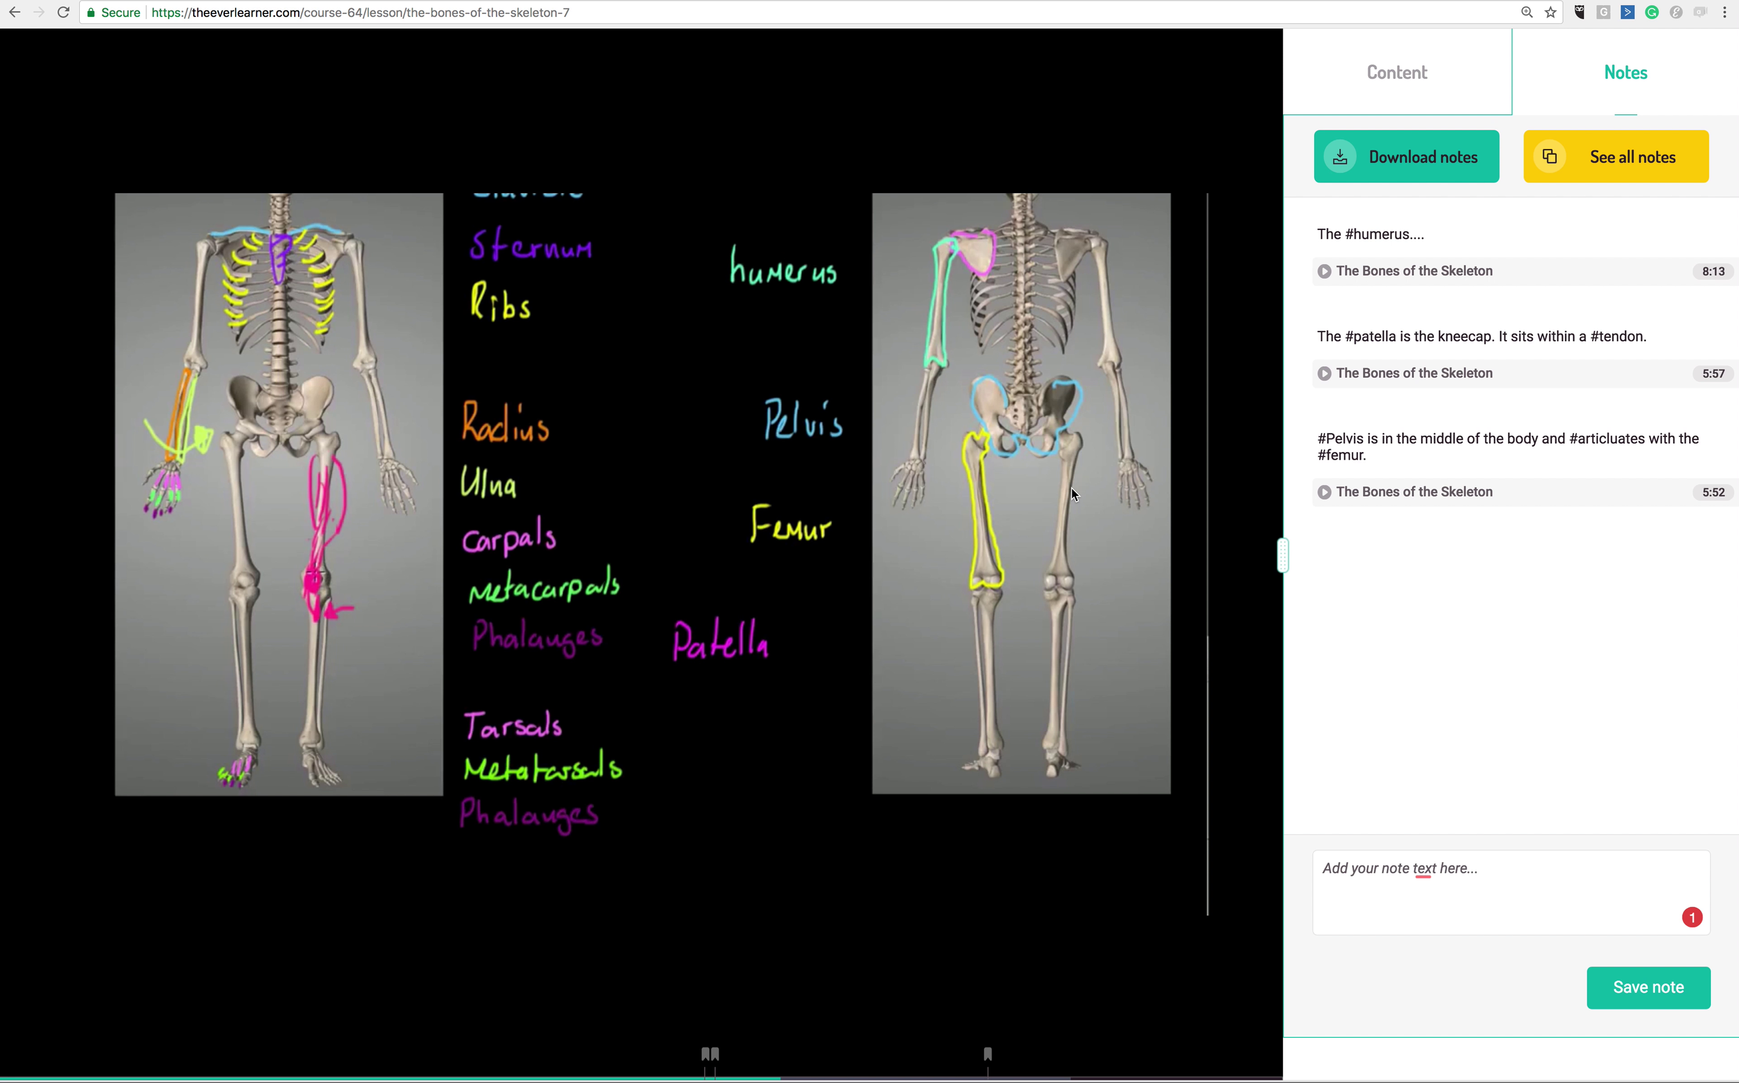
left_click(749, 698)
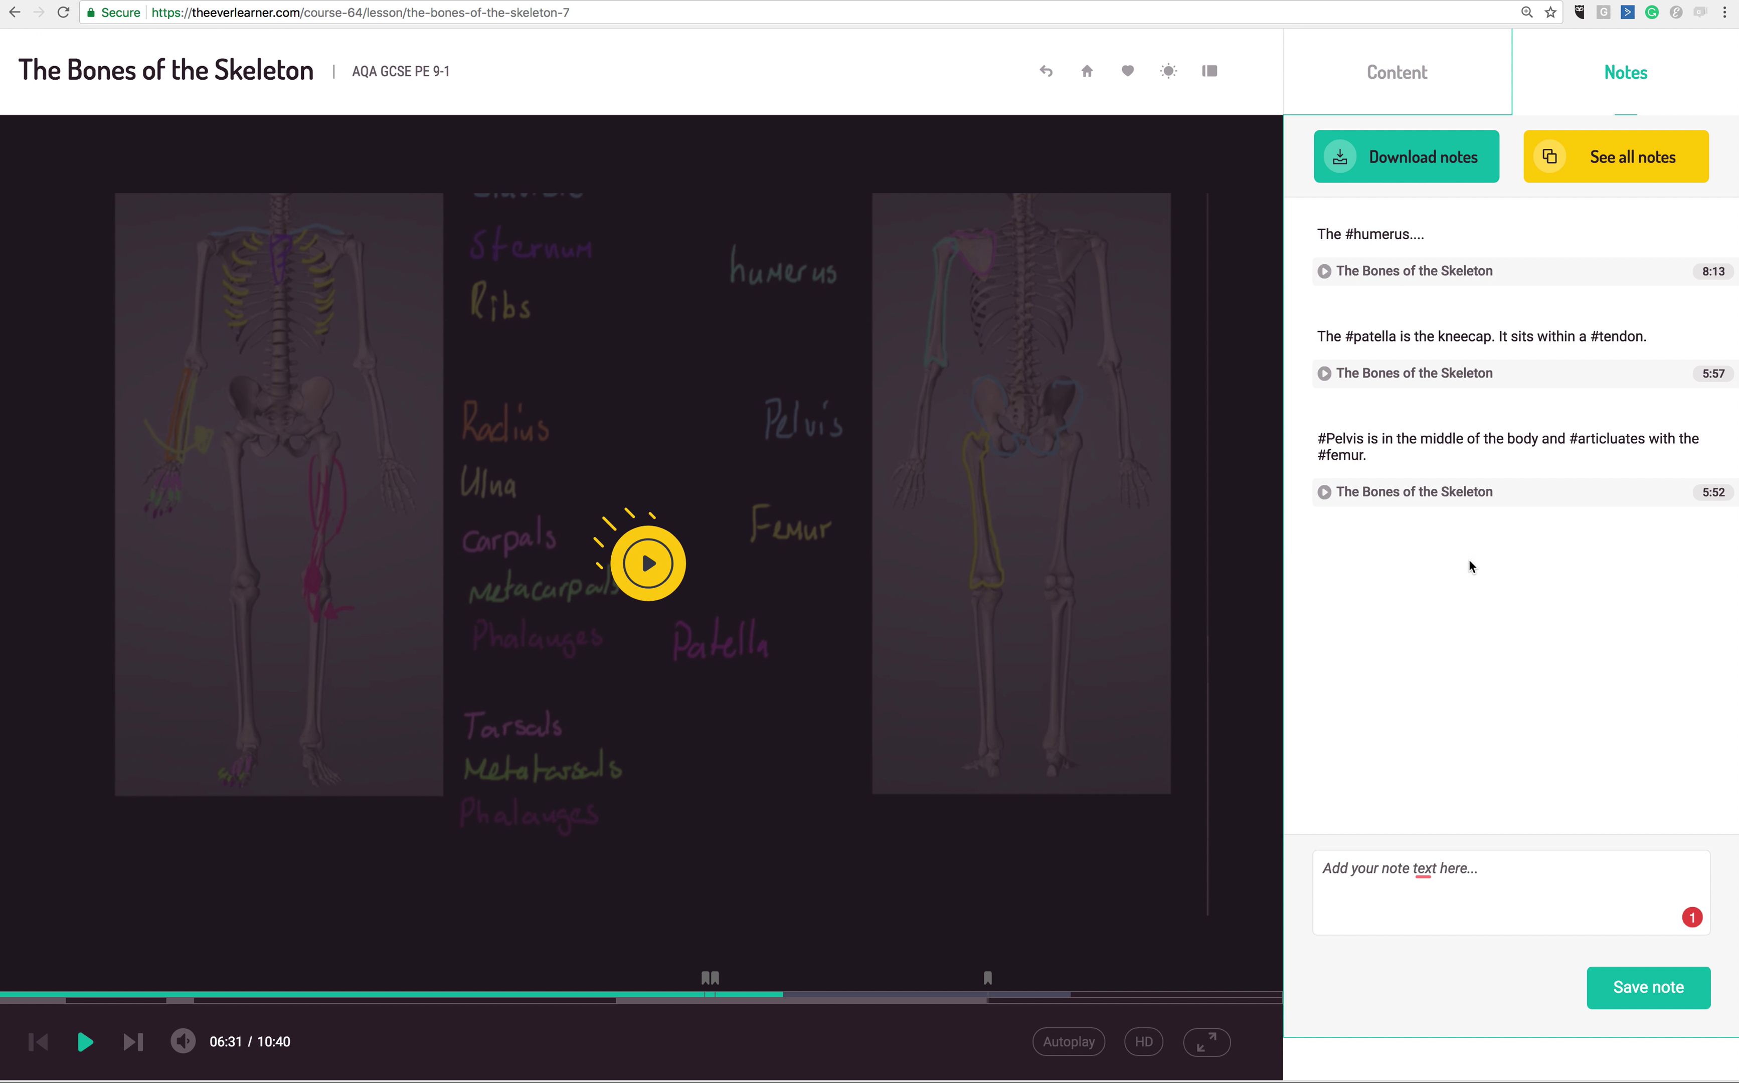
mouse_move(1472, 500)
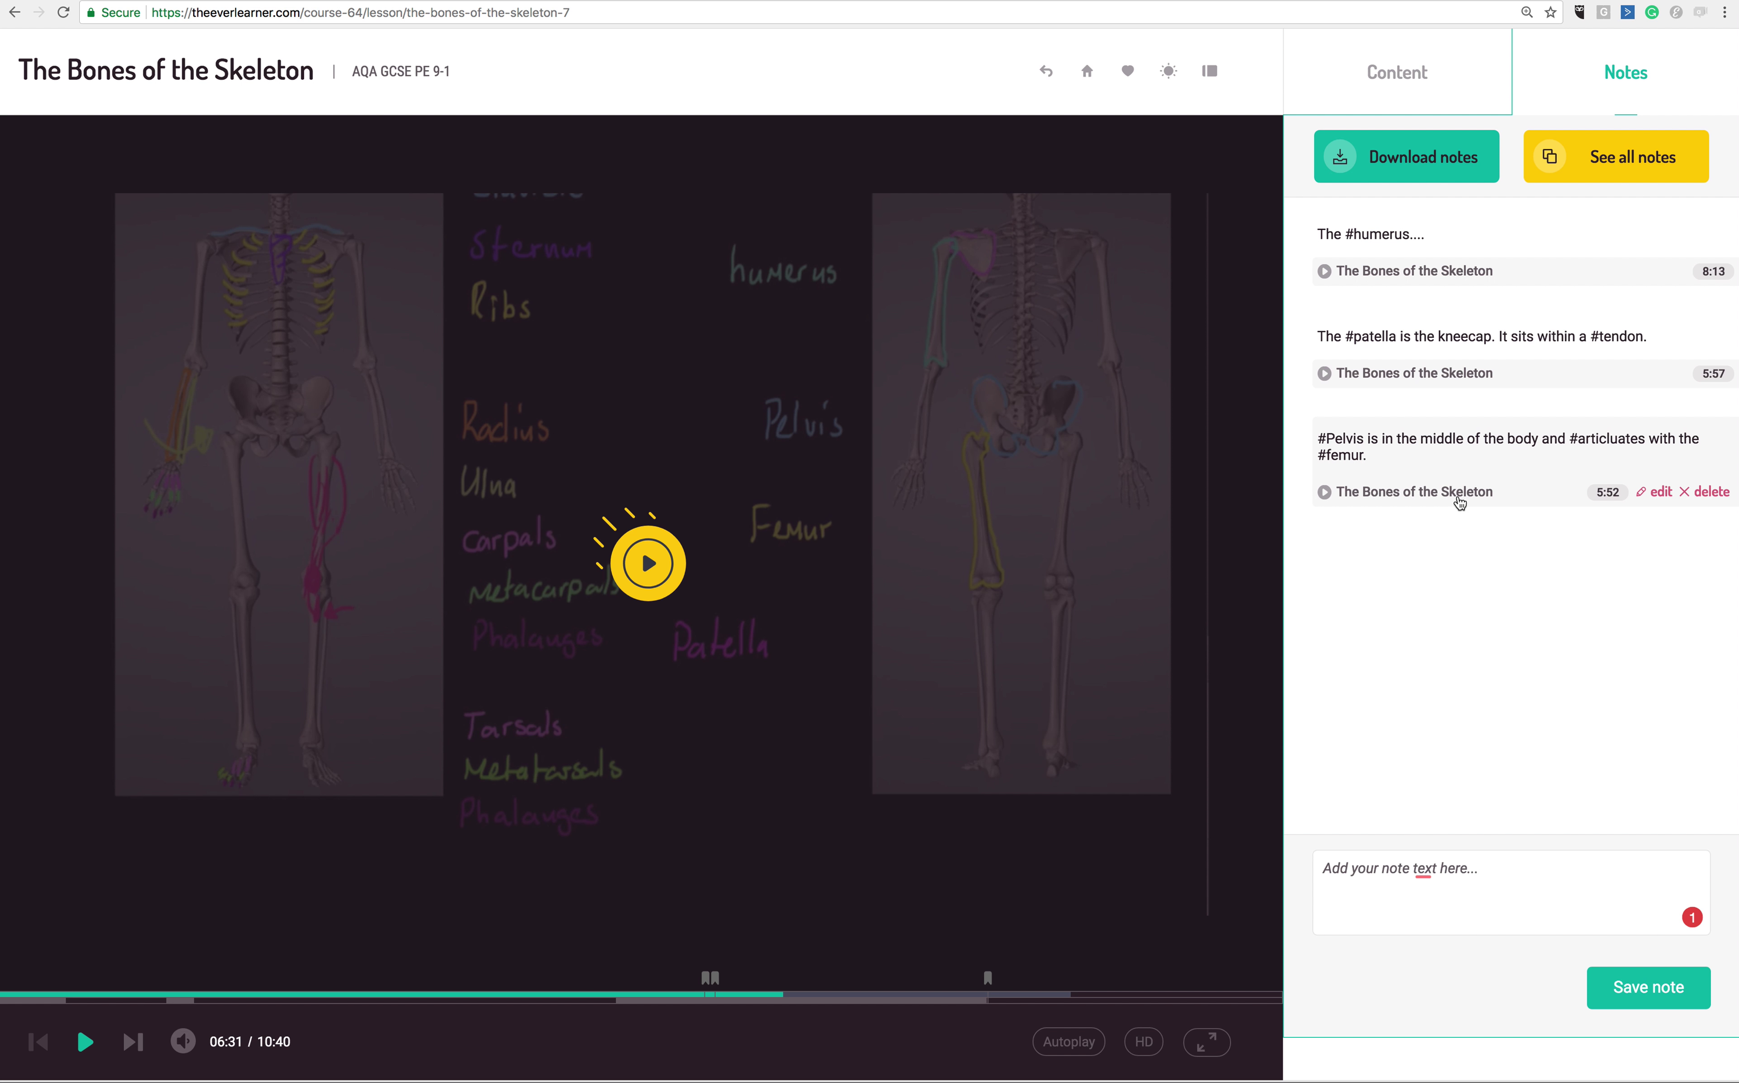
left_click(1144, 1043)
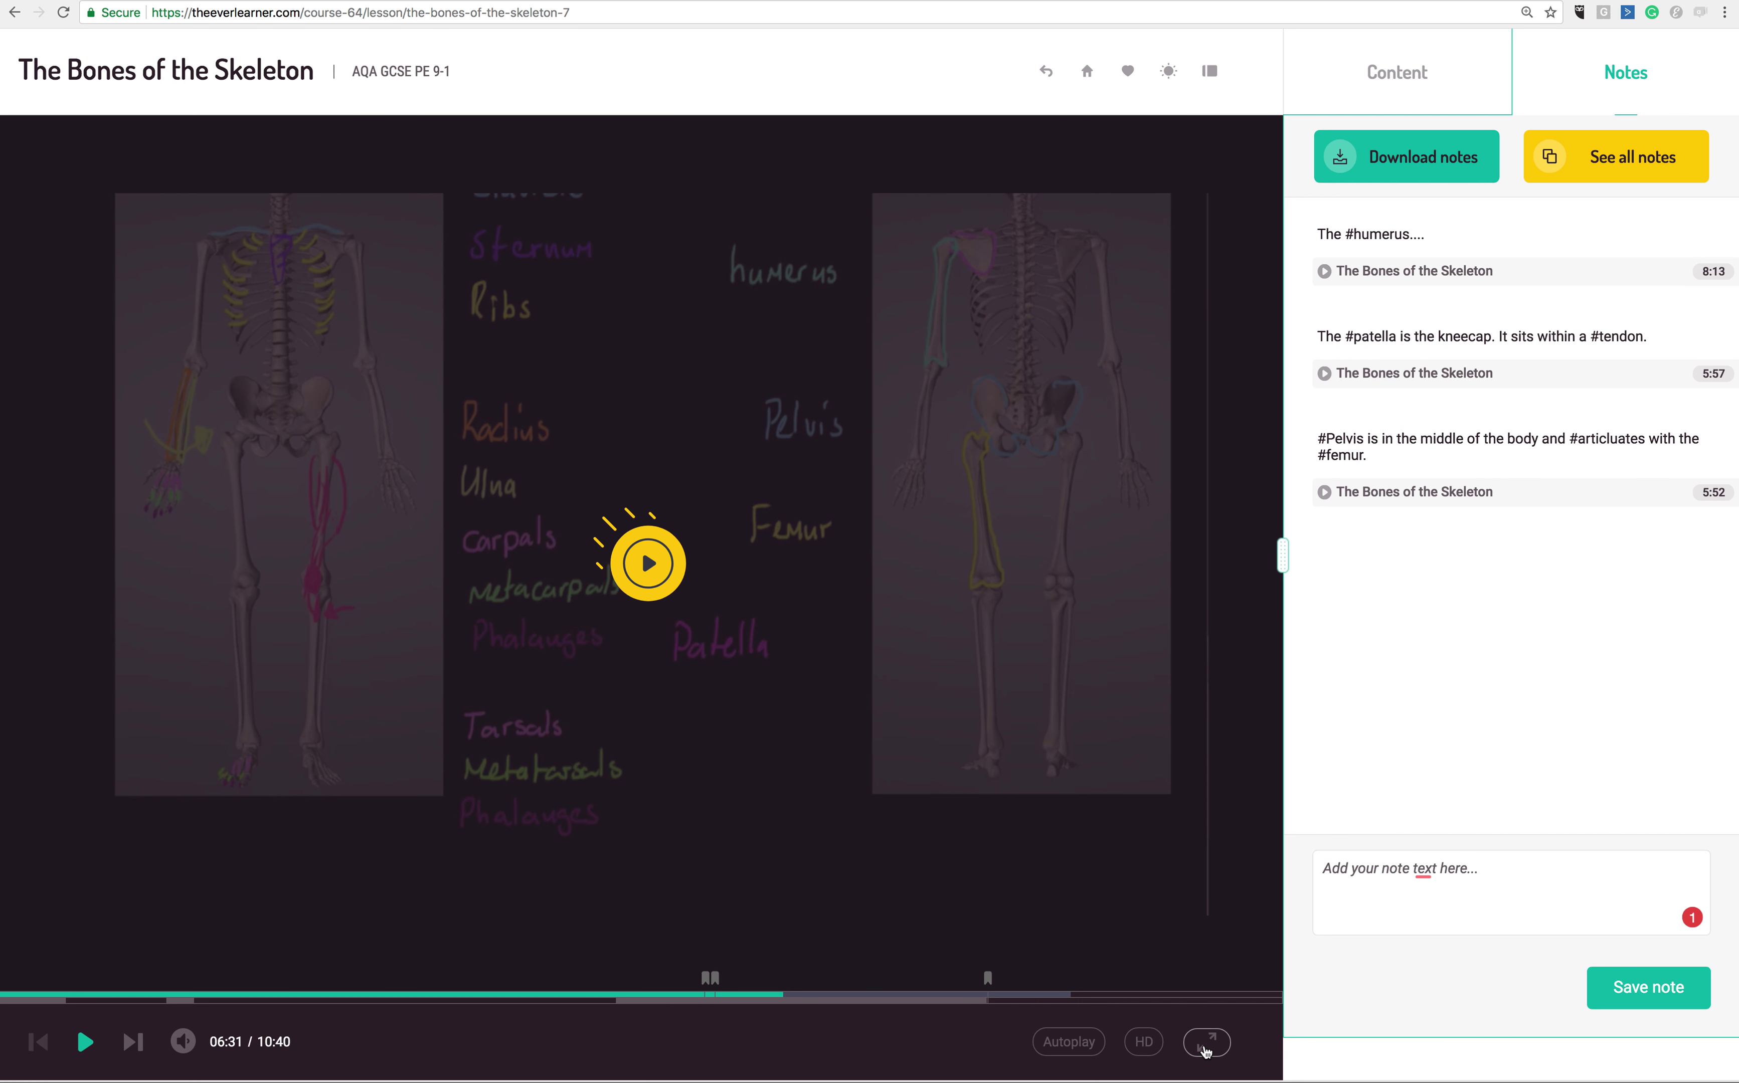
left_click(1206, 1050)
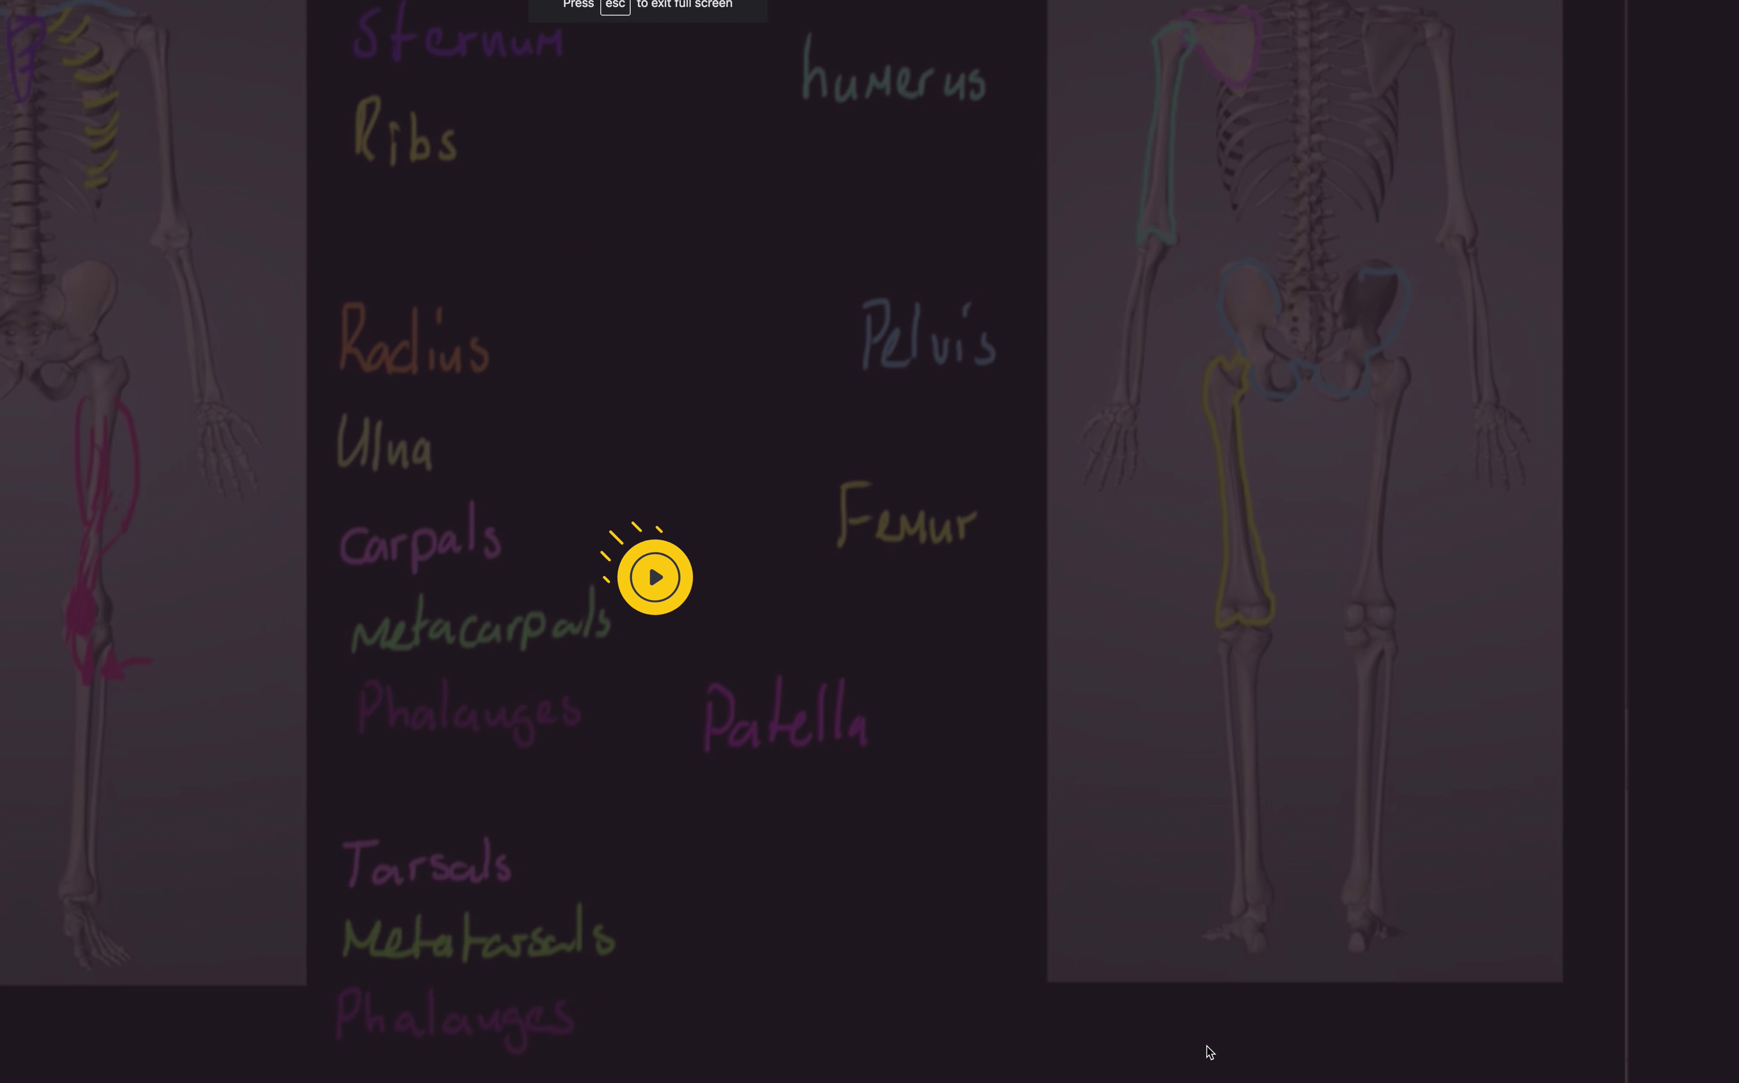
key("Escape")
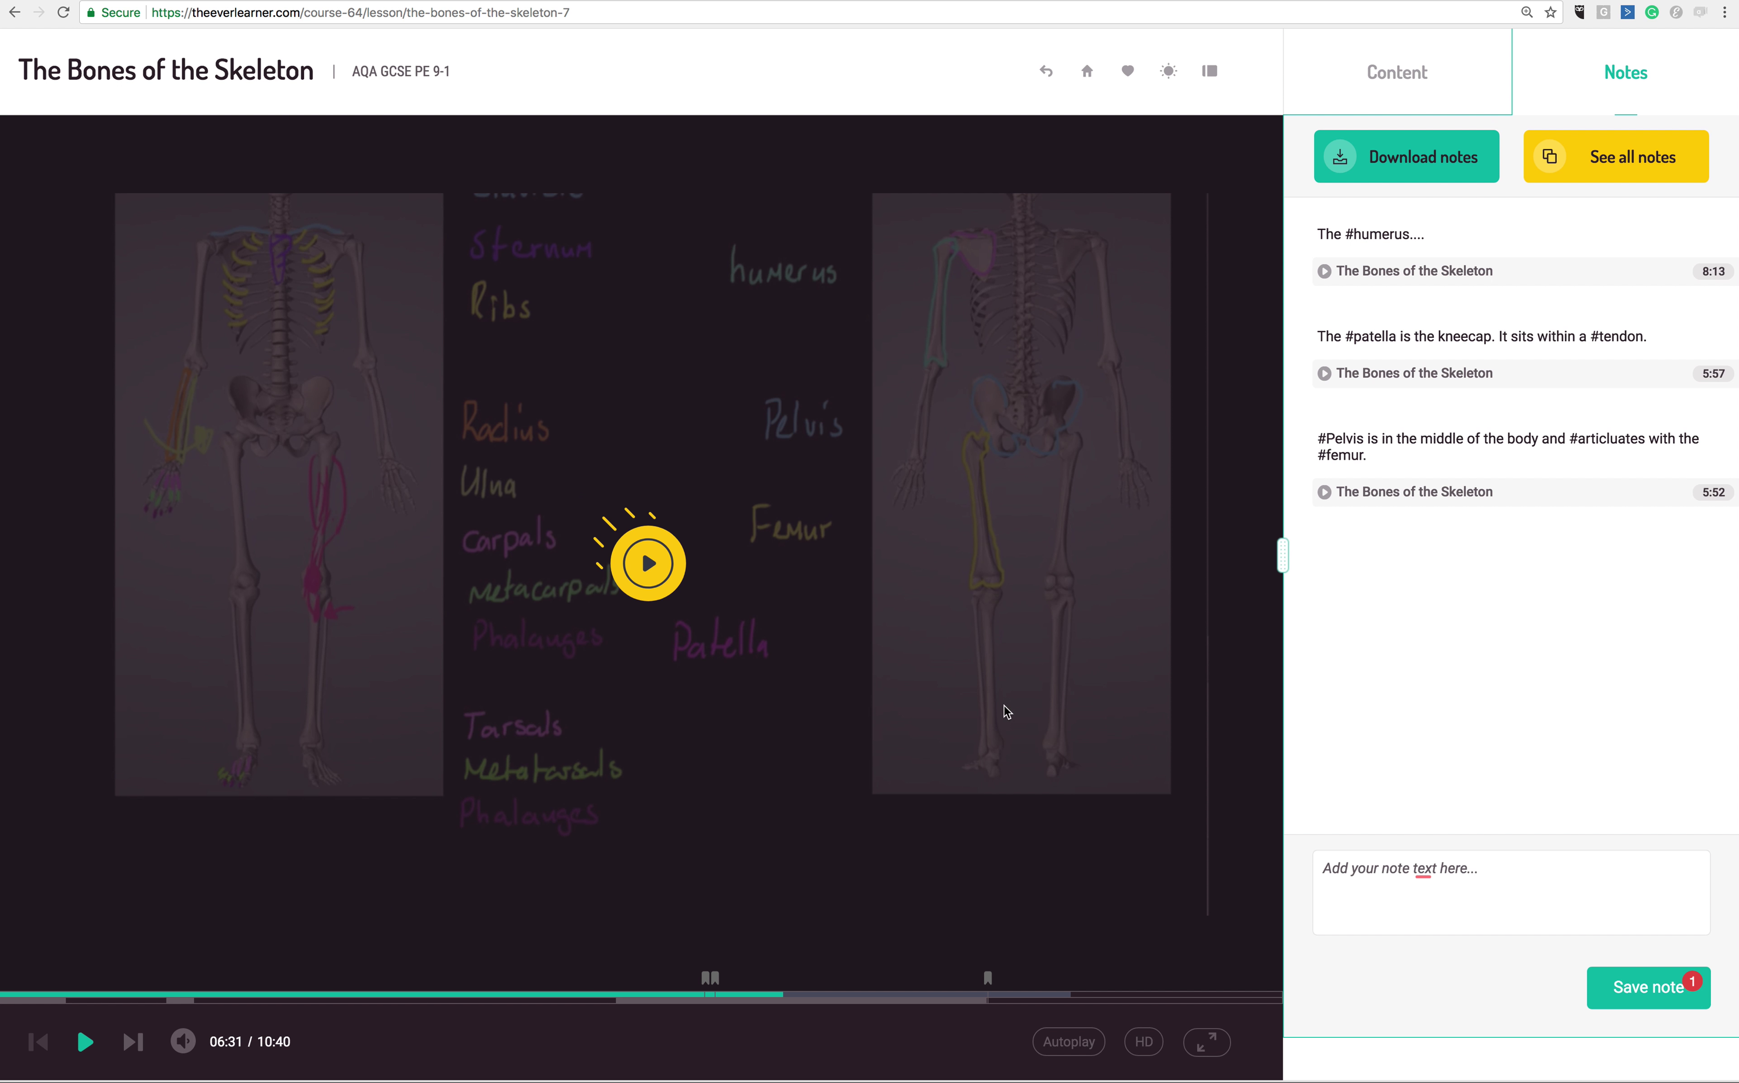
Toggle dark layout on and off, show the Content outline, then return to the course page.
left_click(1168, 72)
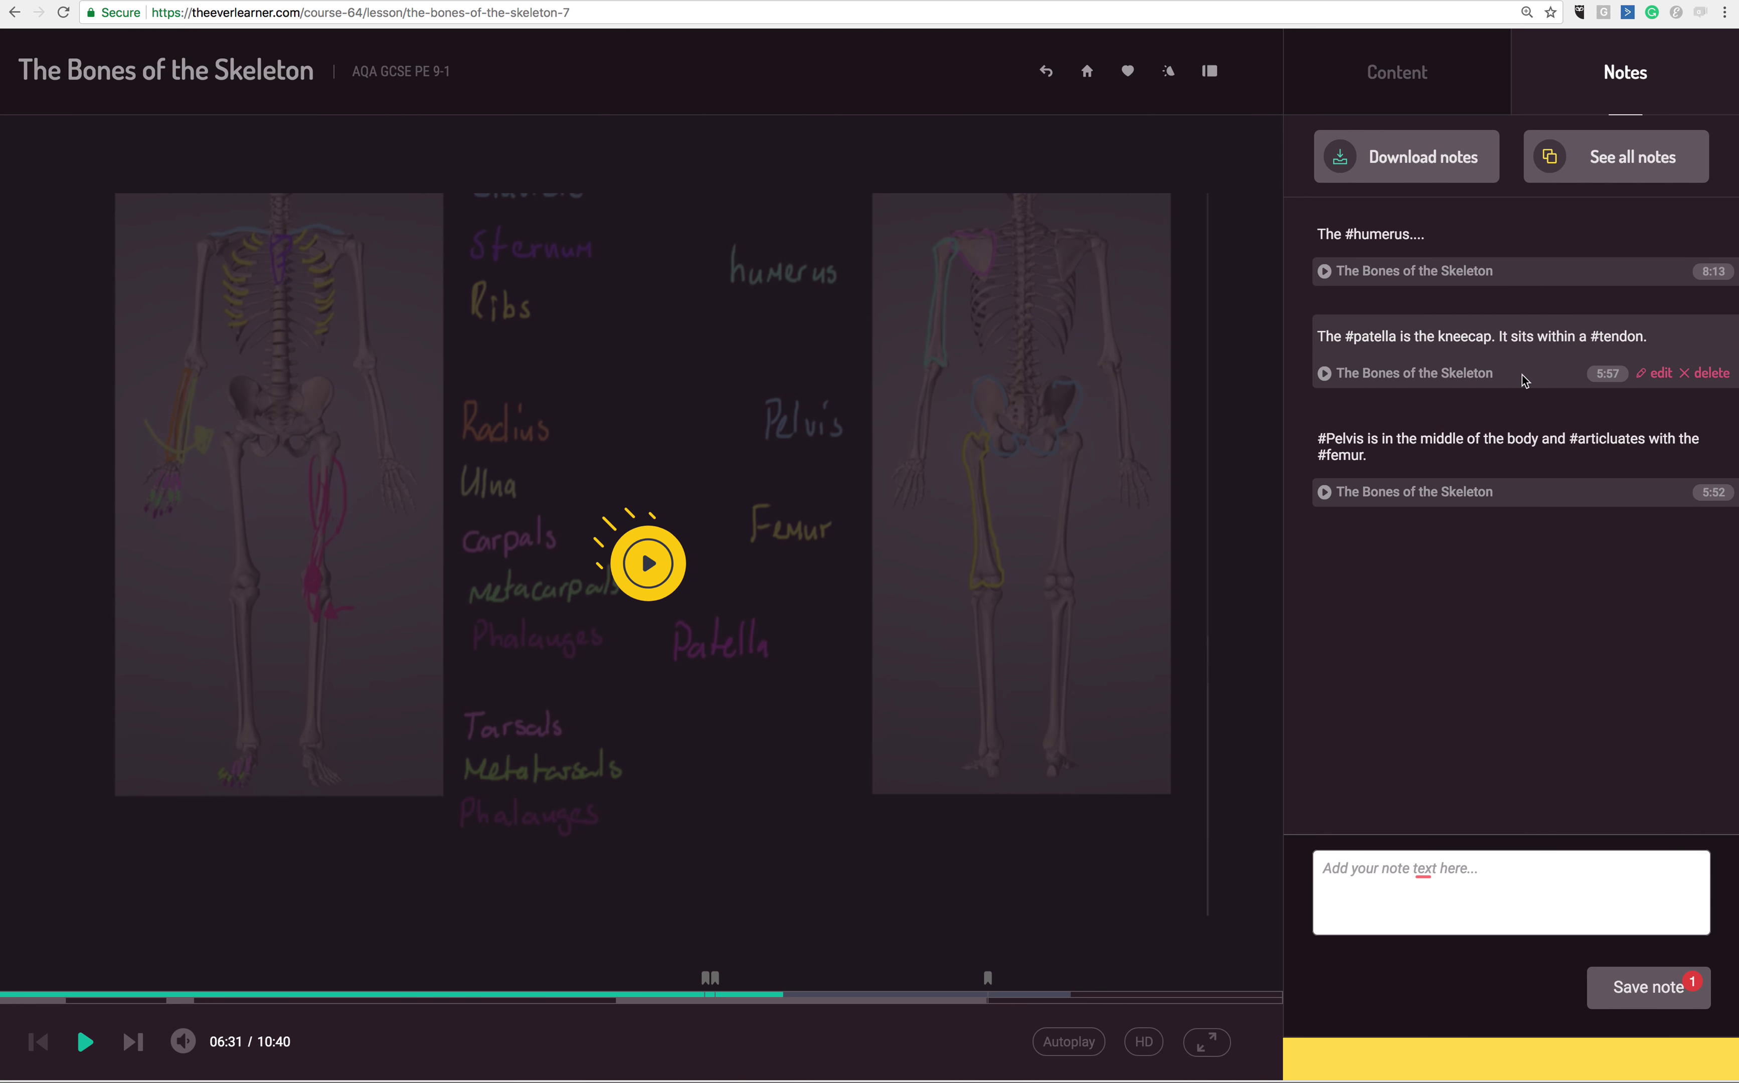
left_click(1168, 72)
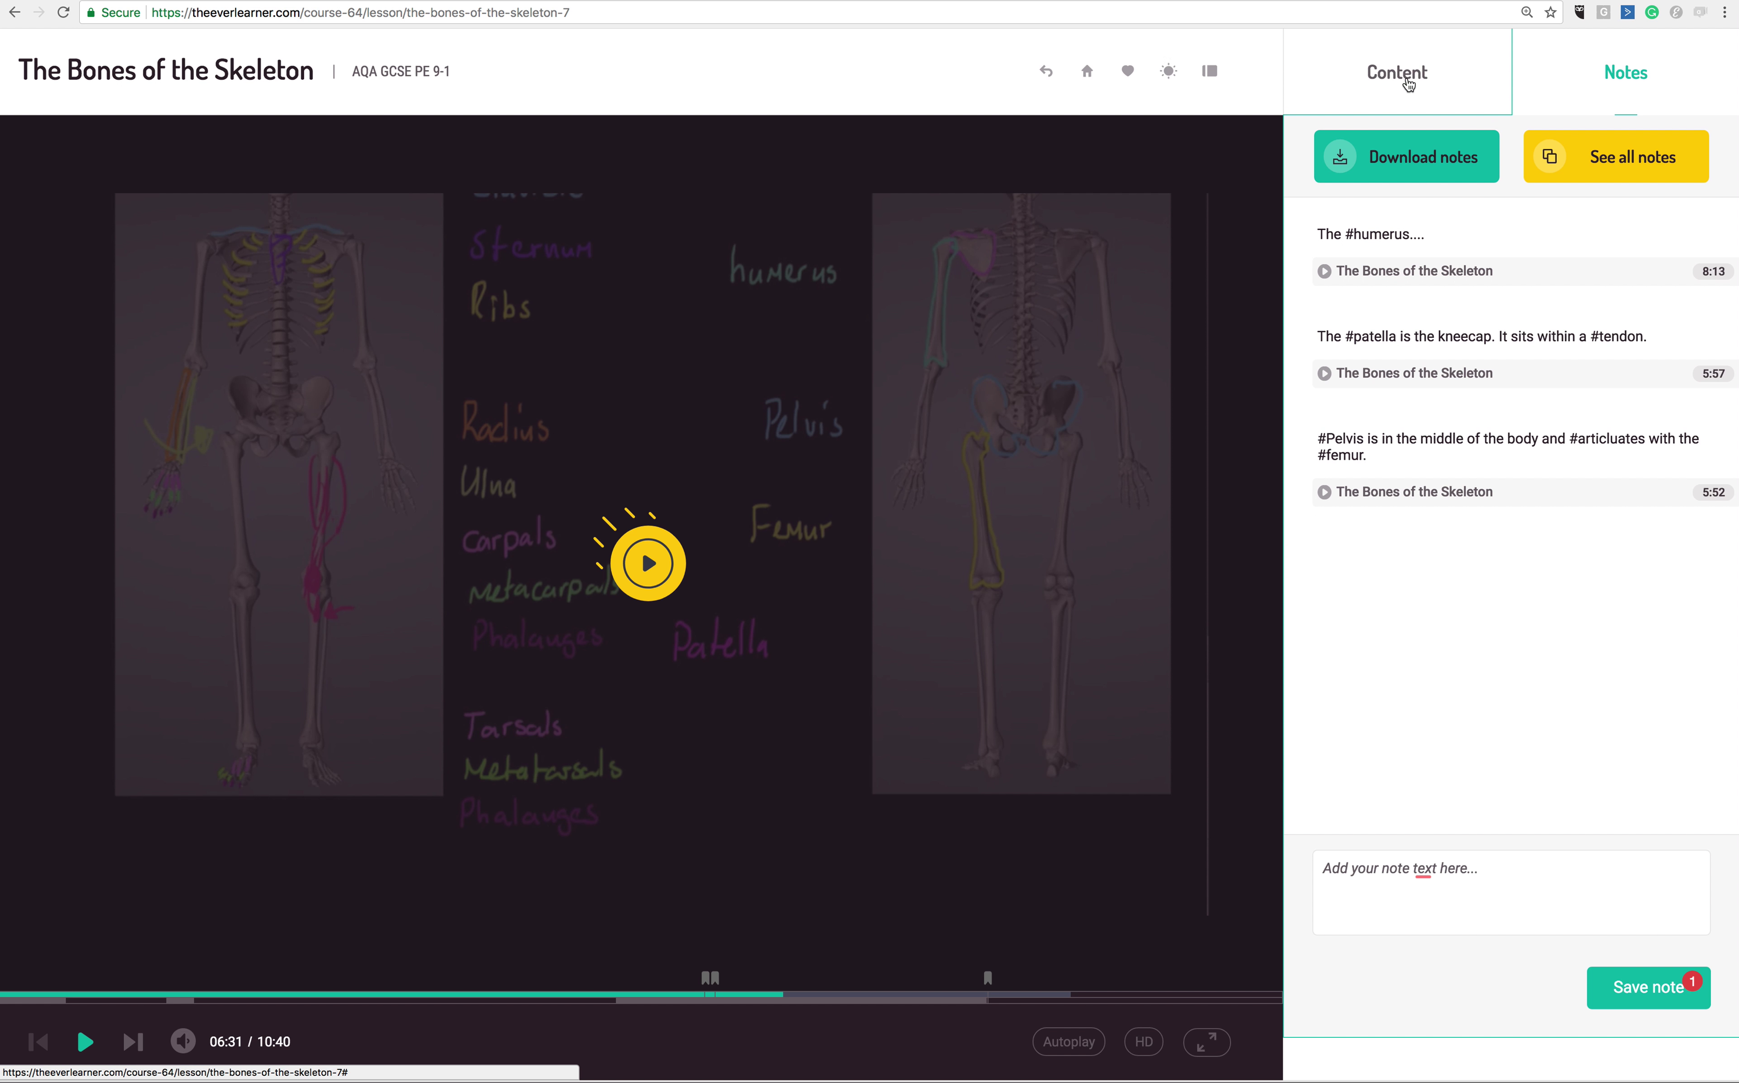
left_click(1405, 77)
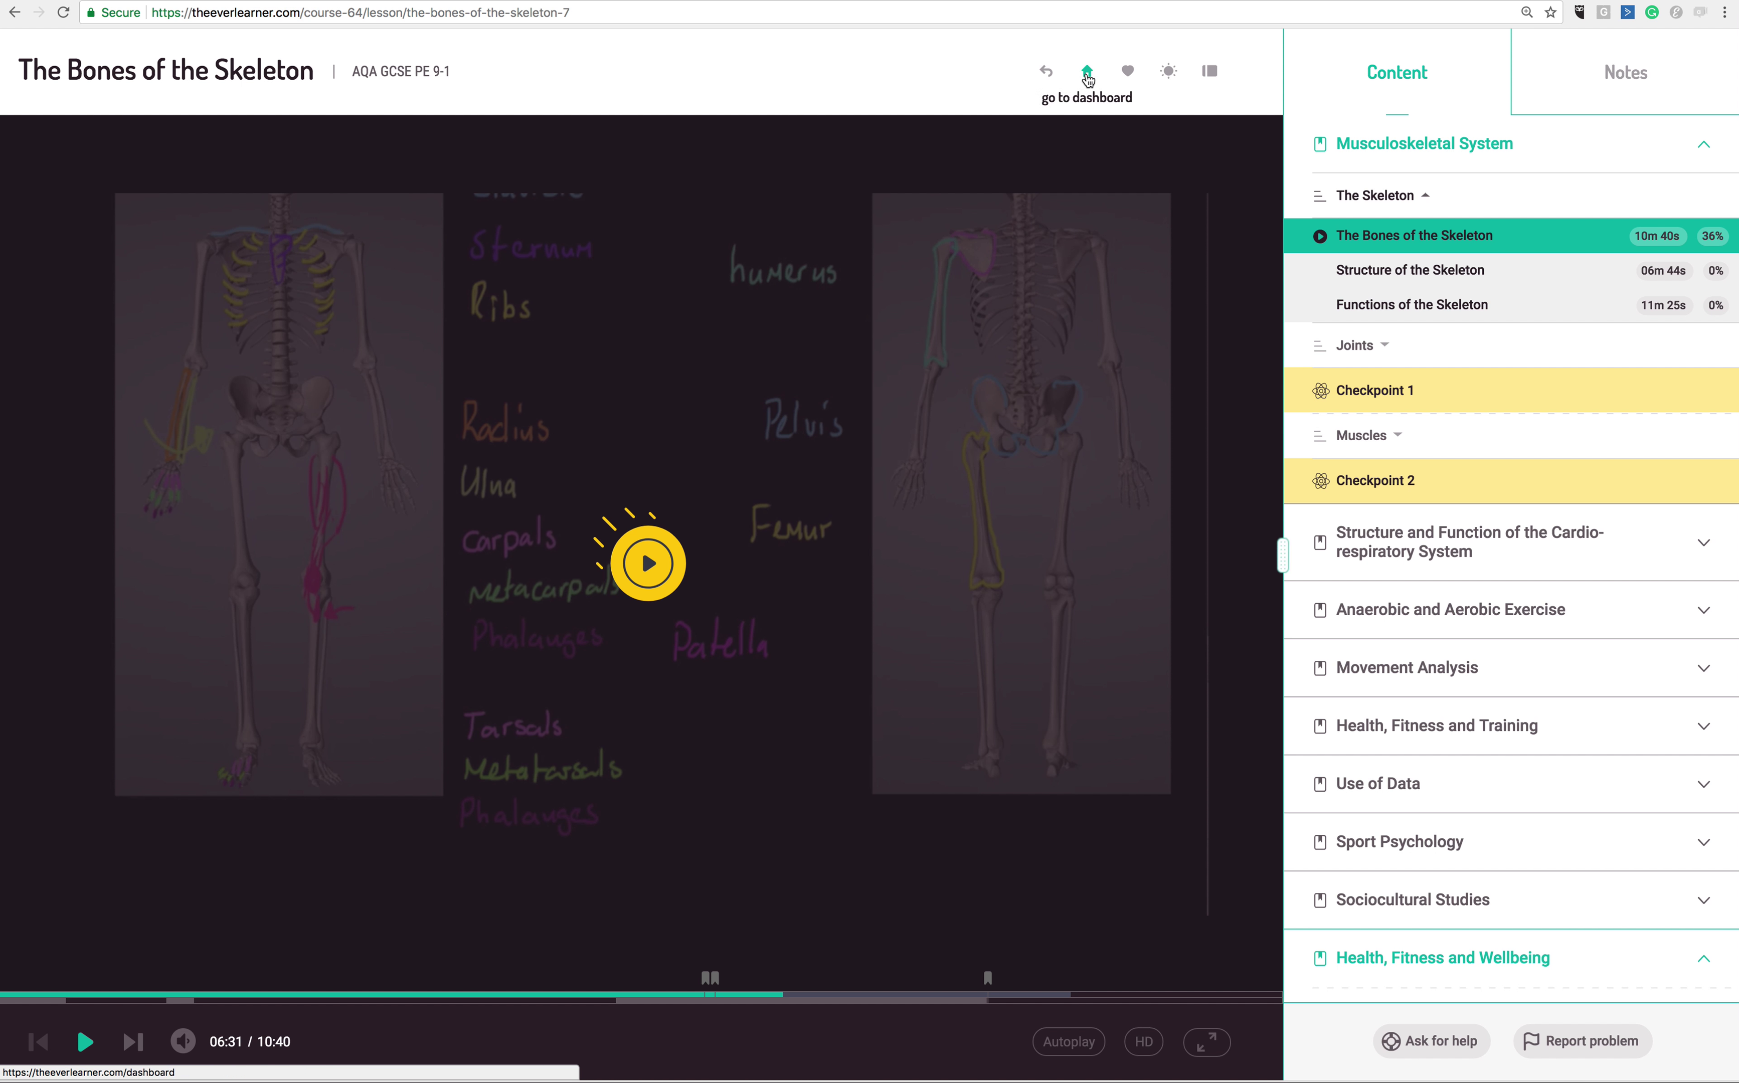
left_click(1047, 73)
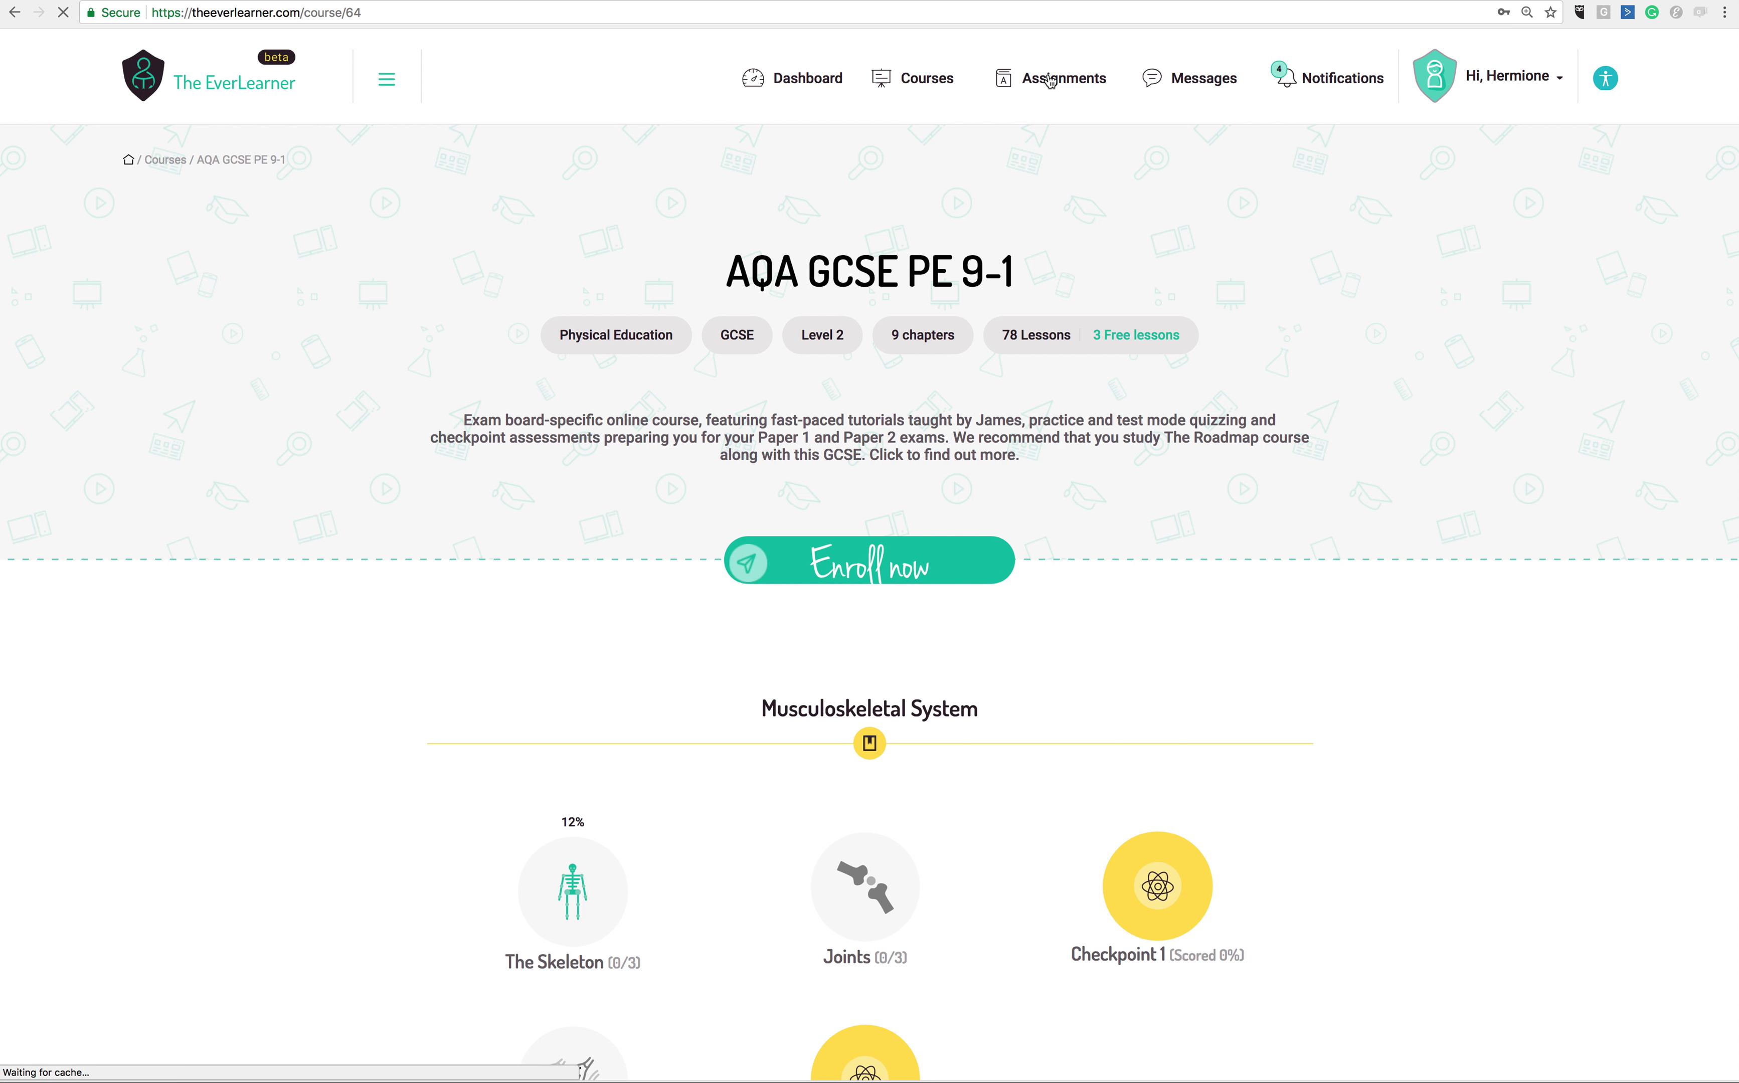
Expand The Skeleton topic to view its three lesson cards at 12% progress, then scroll back up.
scroll(578, 712, "down", 2)
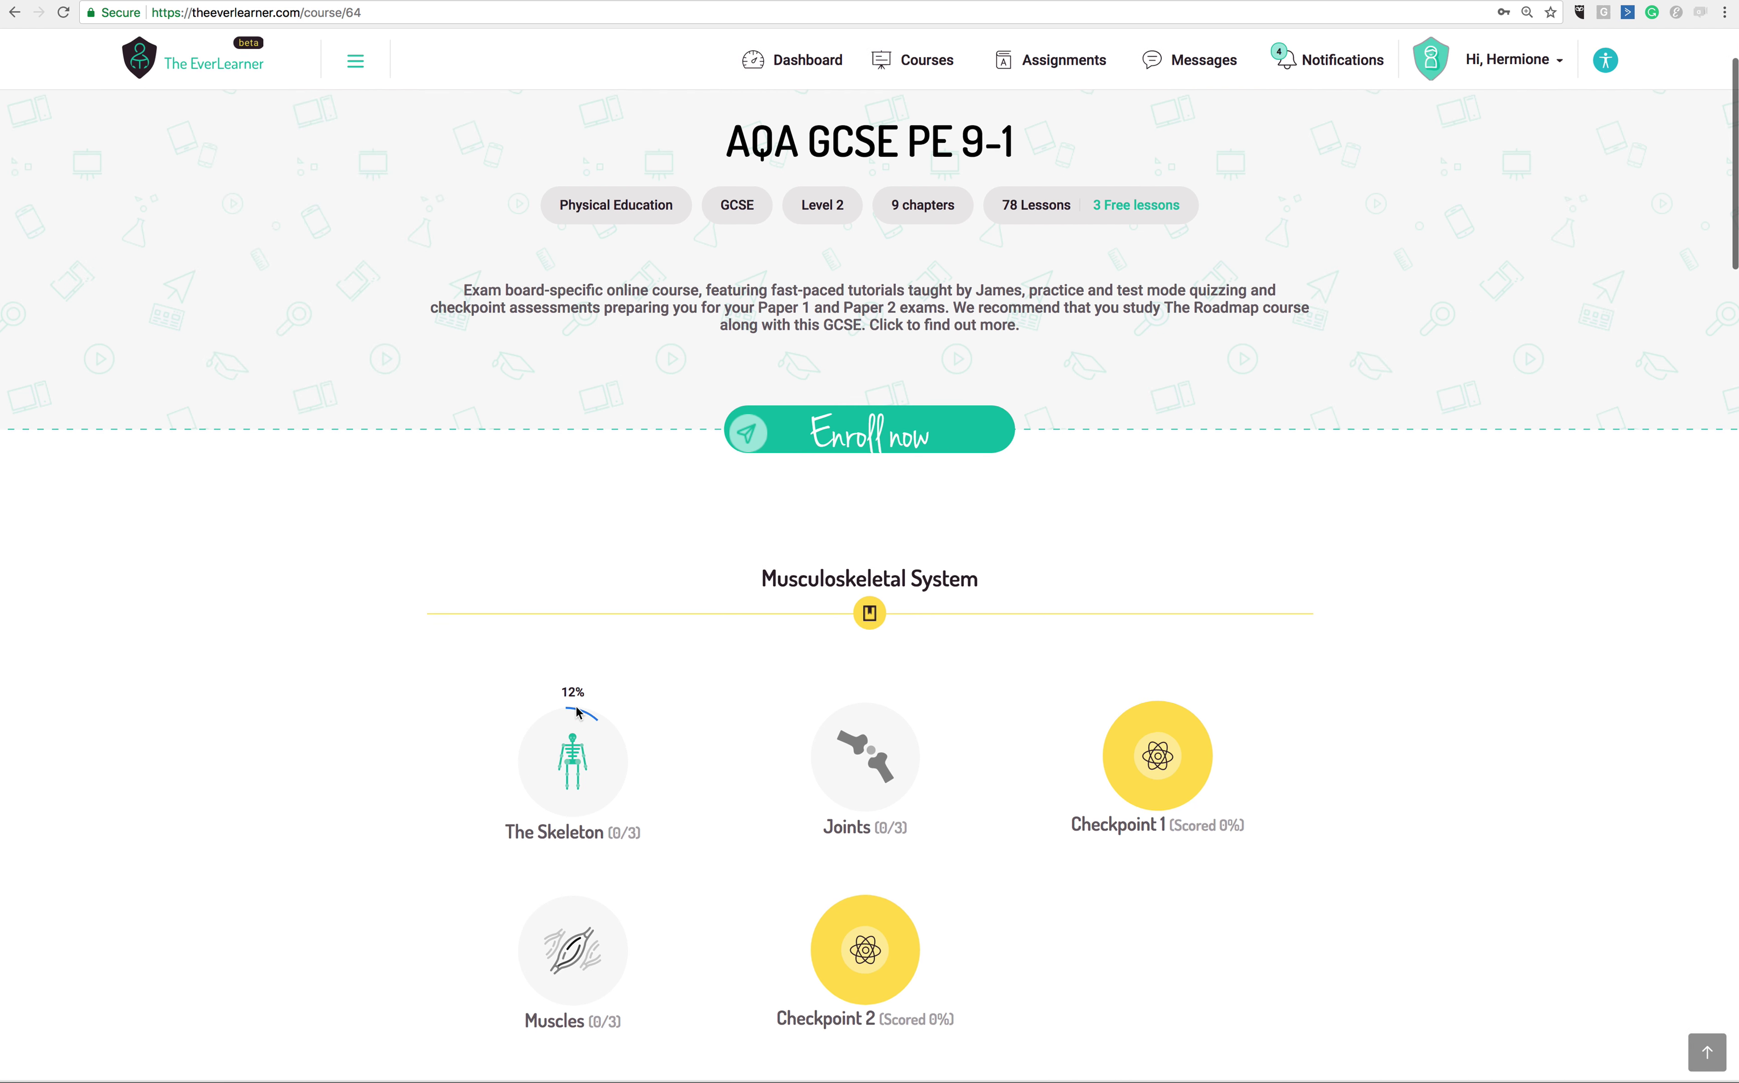
left_click(577, 762)
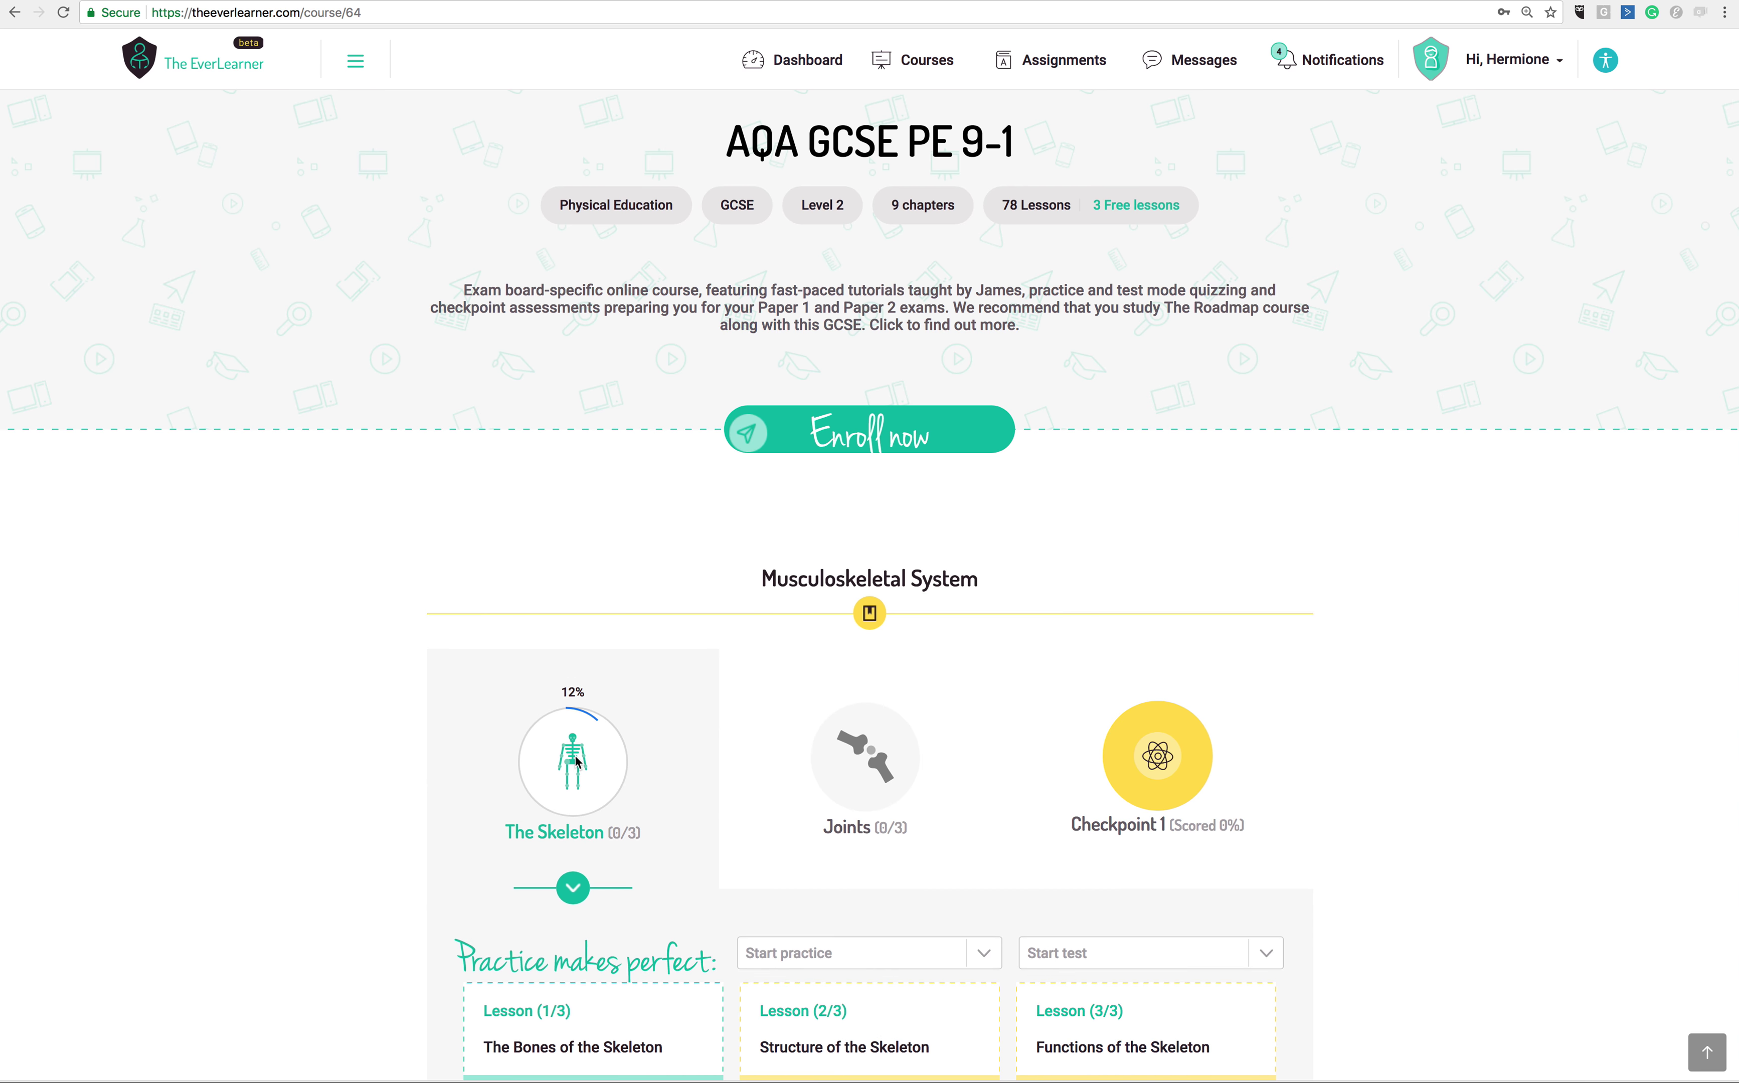
mouse_move(581, 919)
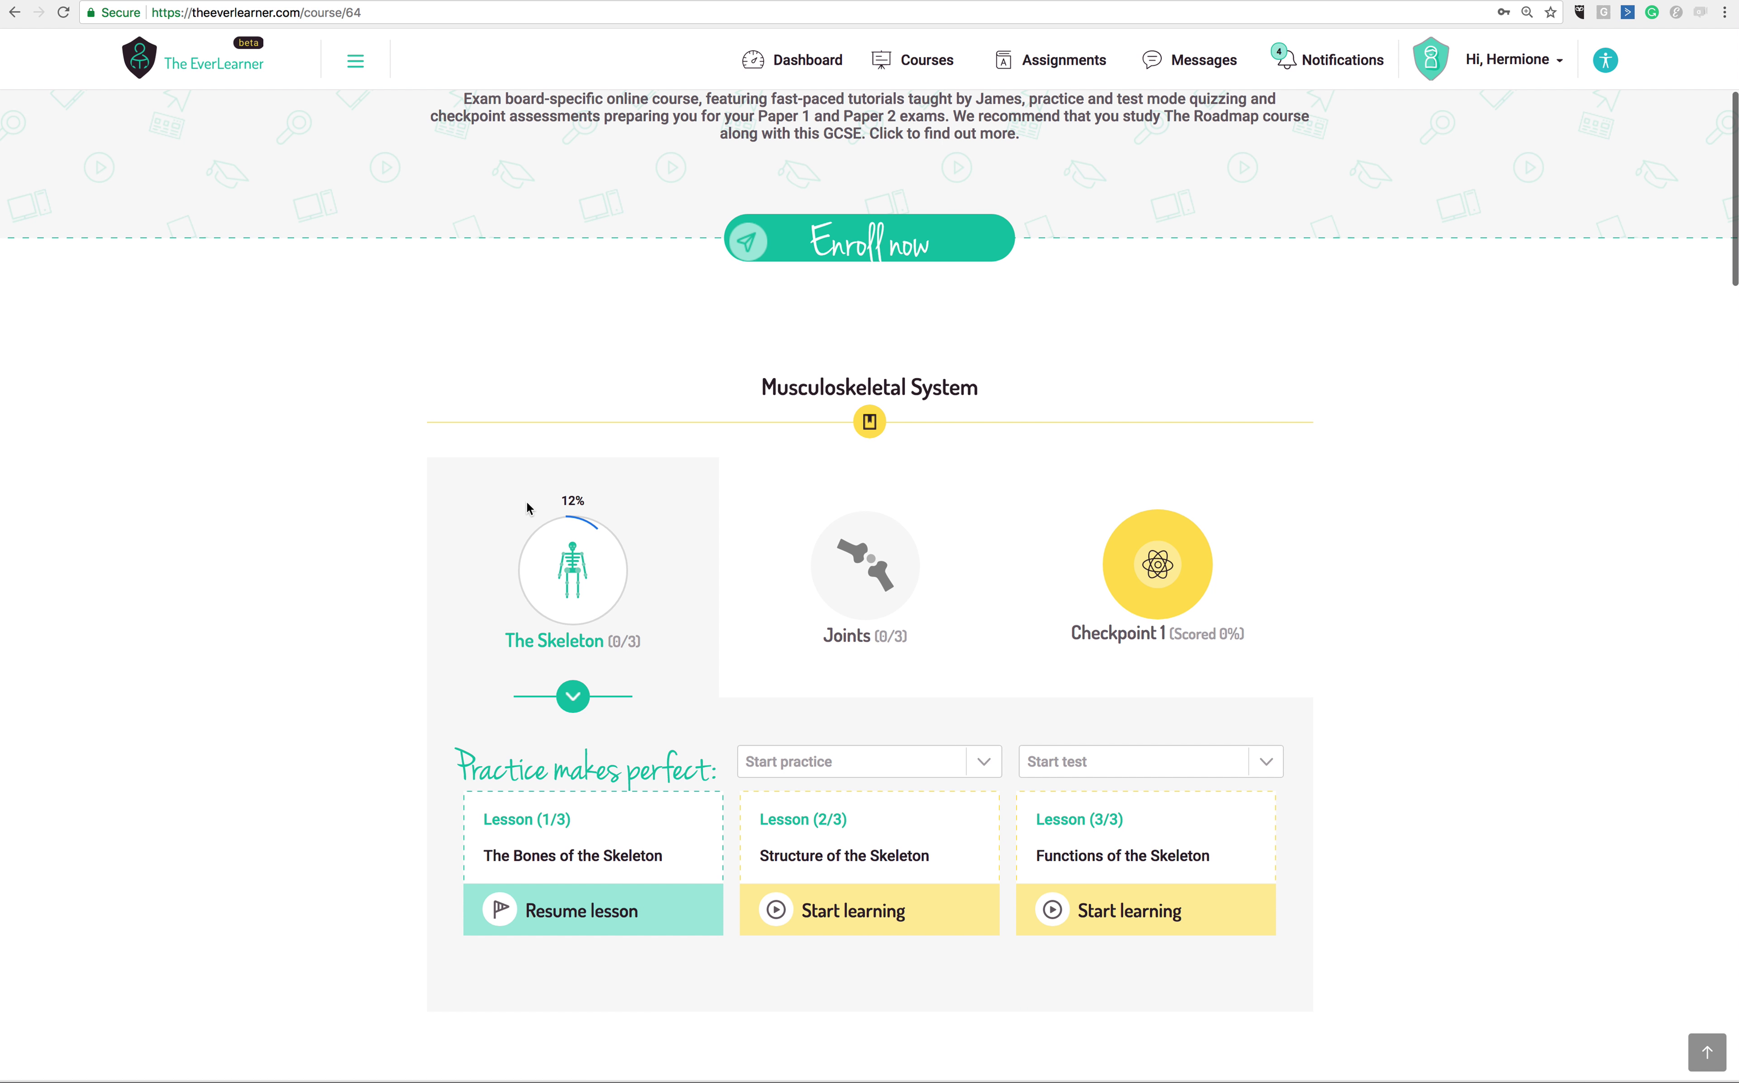
scroll(721, 681, "down", 5)
scroll(720, 681, "up", 9)
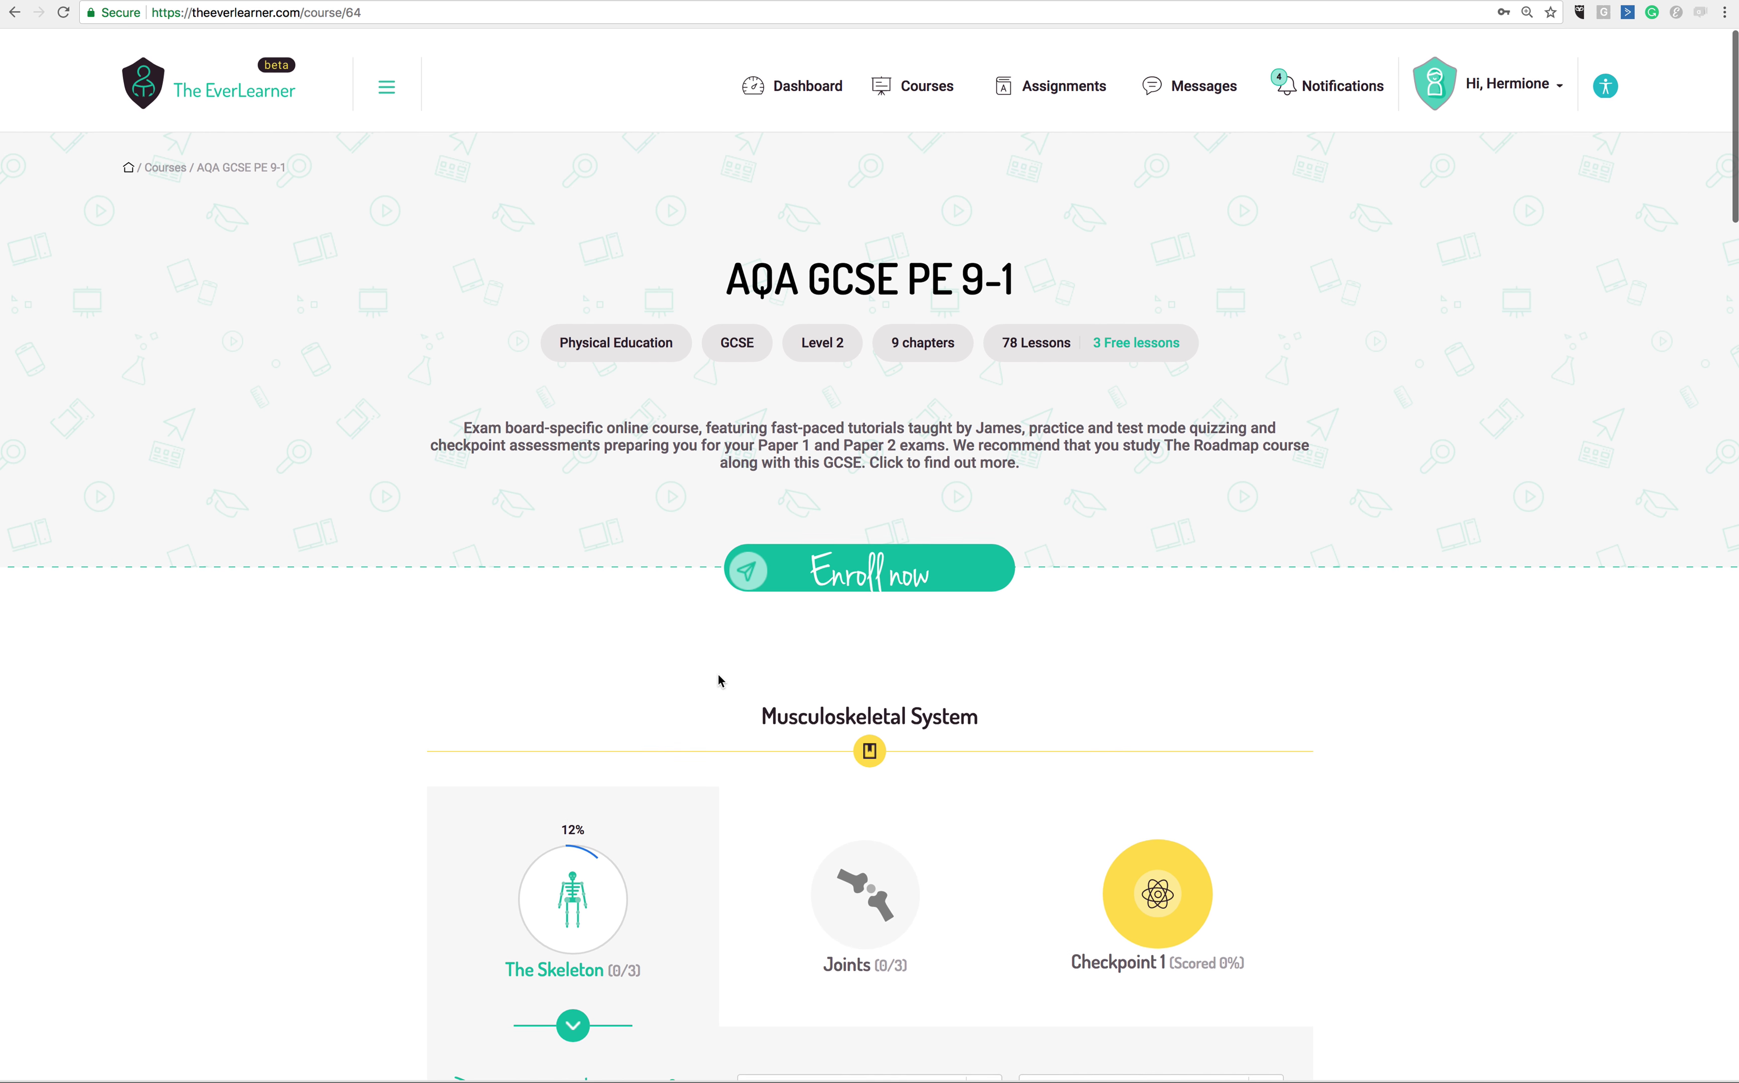